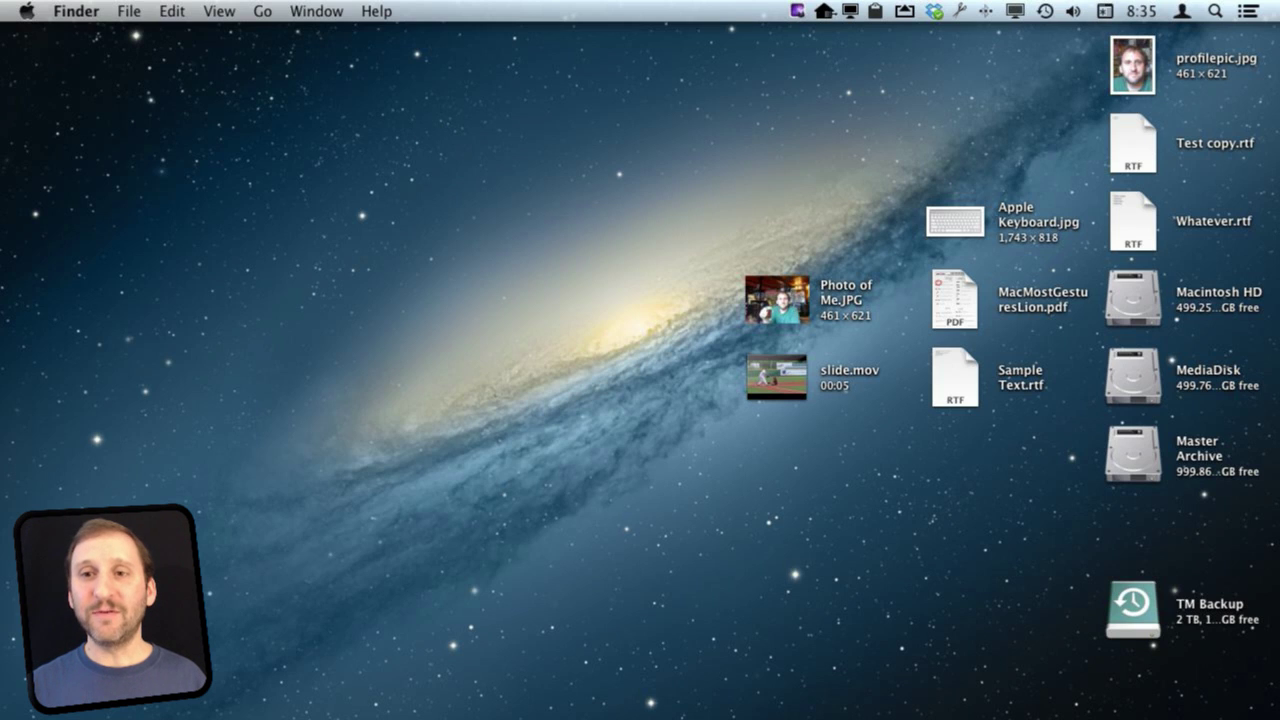
# Step: In the Finder preferences, hide hard disks, external disks, connected servers, and CDs, DVDs, and iPods from the desktop
pyautogui.click(72, 14)
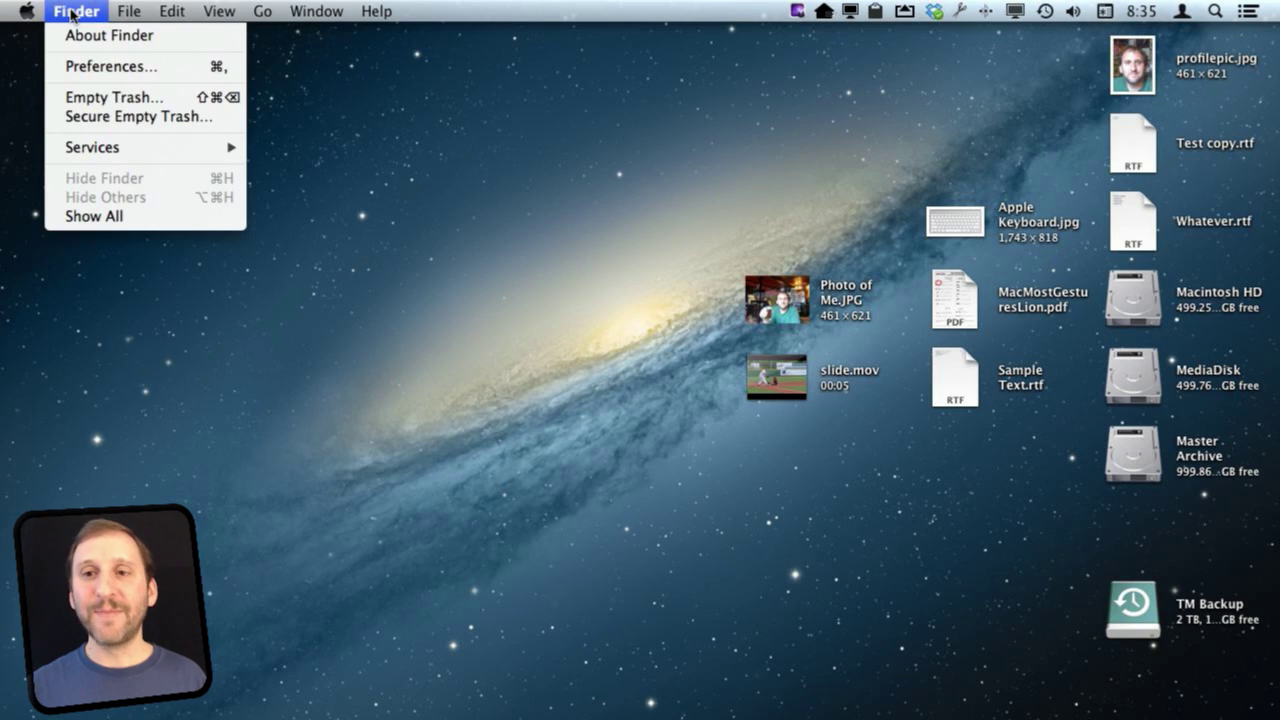
pyautogui.click(95, 66)
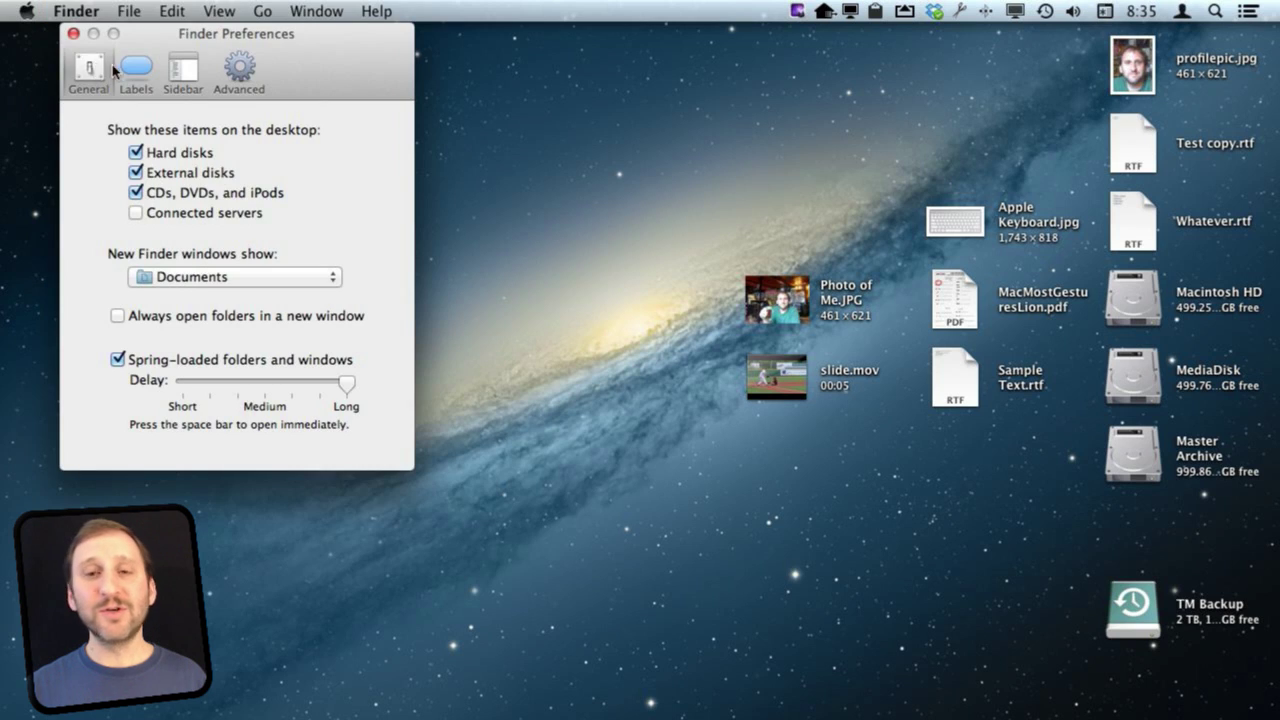
pyautogui.click(136, 154)
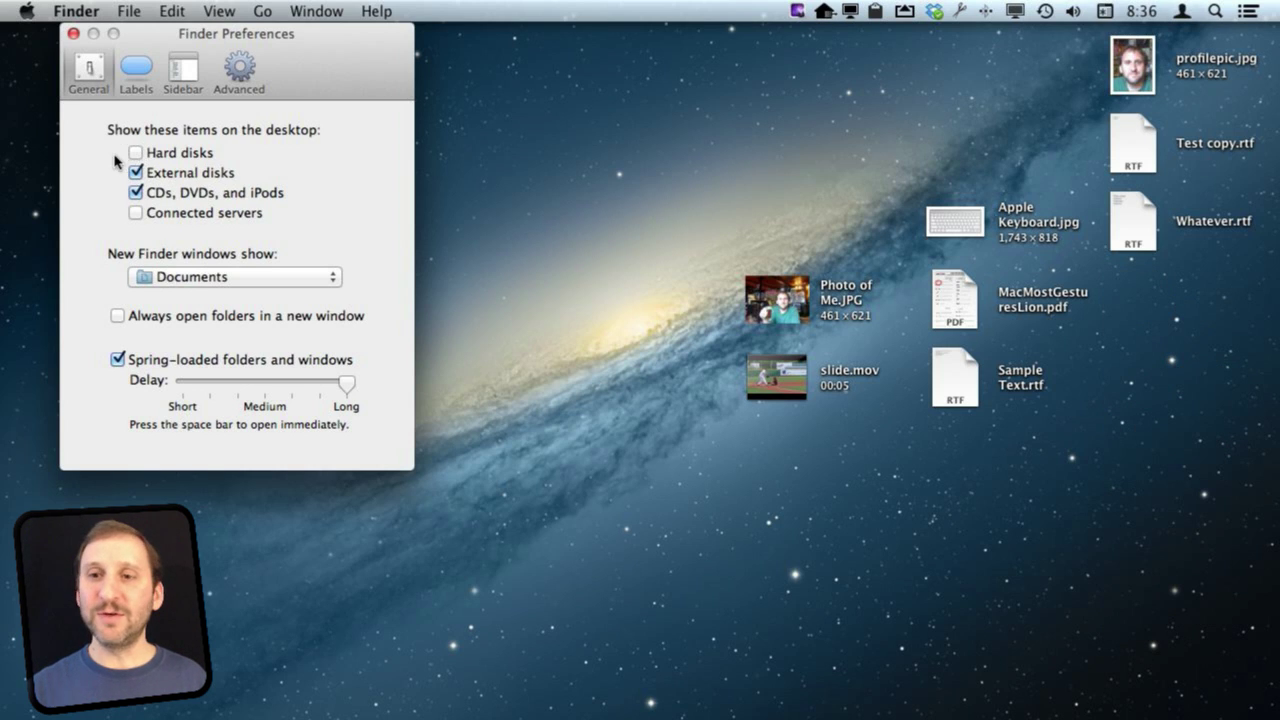
pyautogui.click(136, 174)
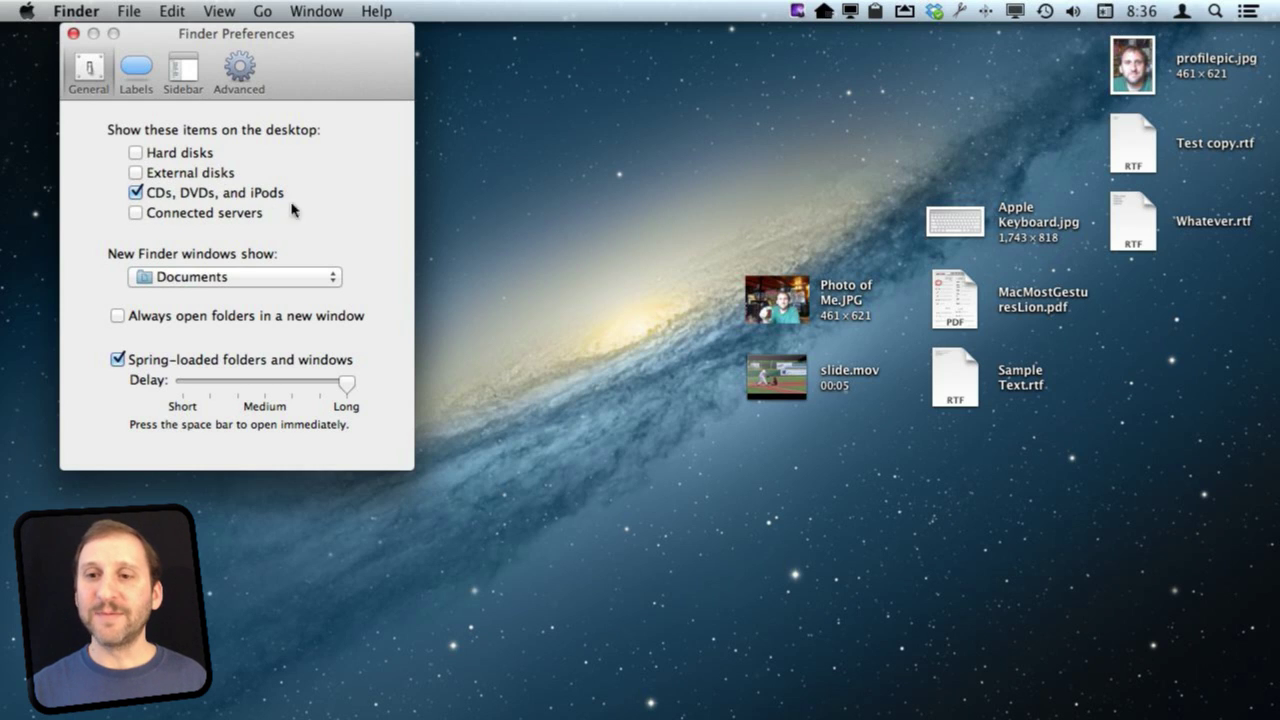
pyautogui.click(135, 213)
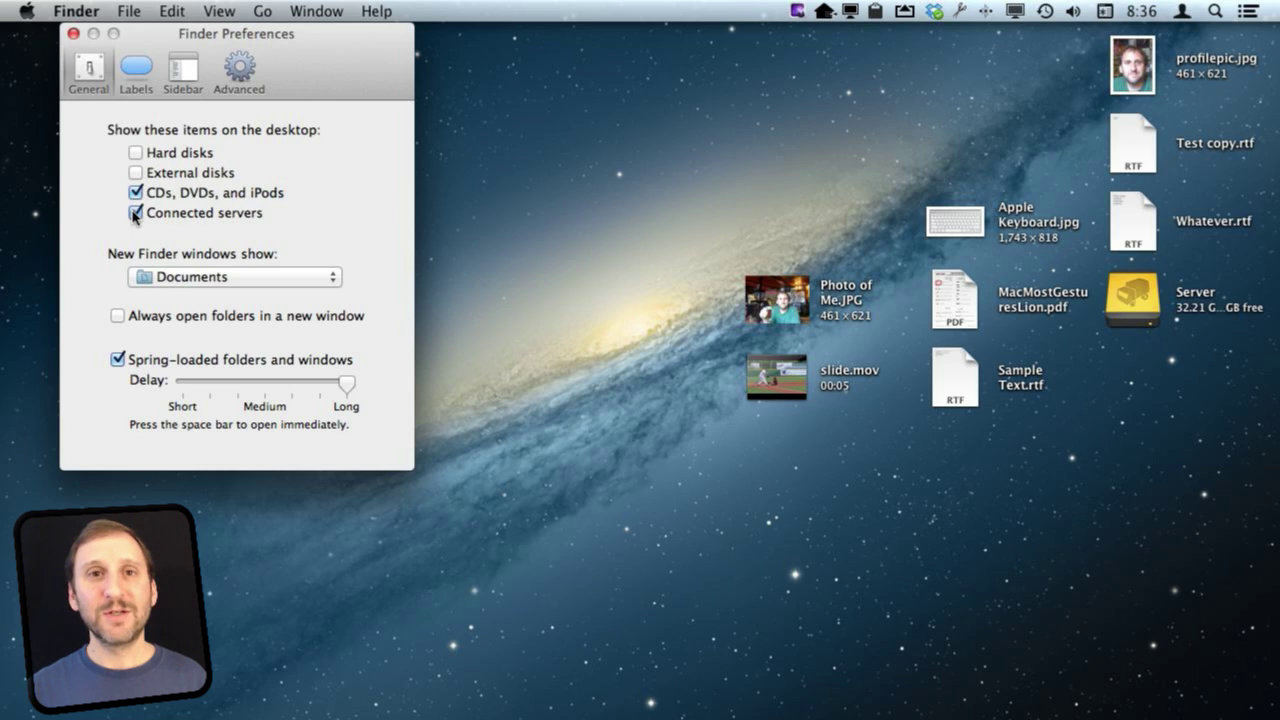
pyautogui.click(135, 213)
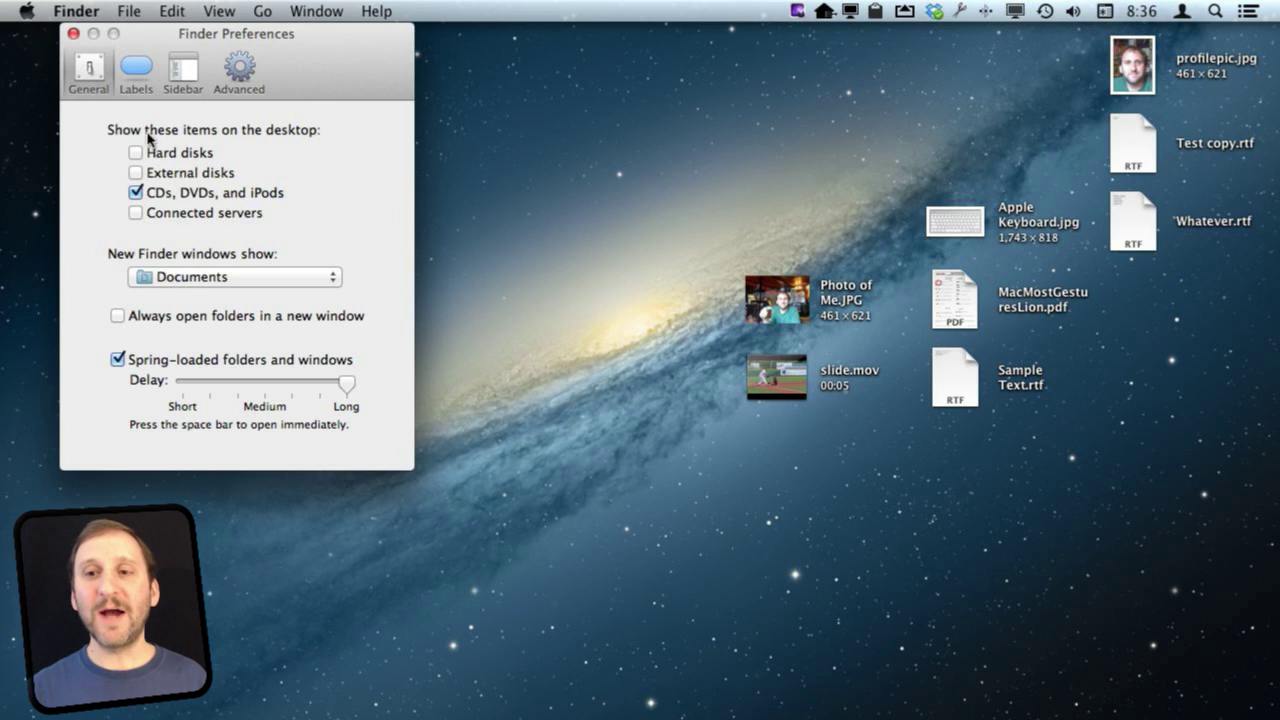
pyautogui.click(136, 193)
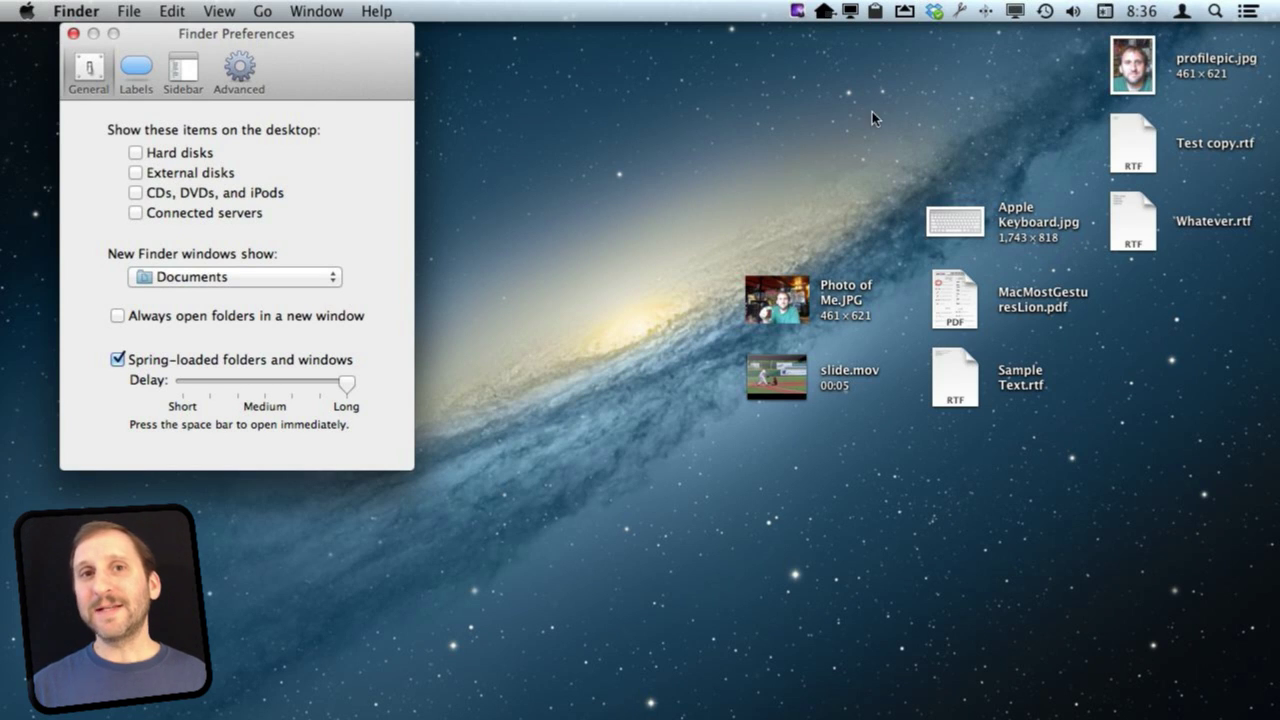
# Step: Open the desktop's view options and adjust the icon size and grid spacing, ending at an icon size of 64 × 64
pyautogui.rightClick(605, 237)
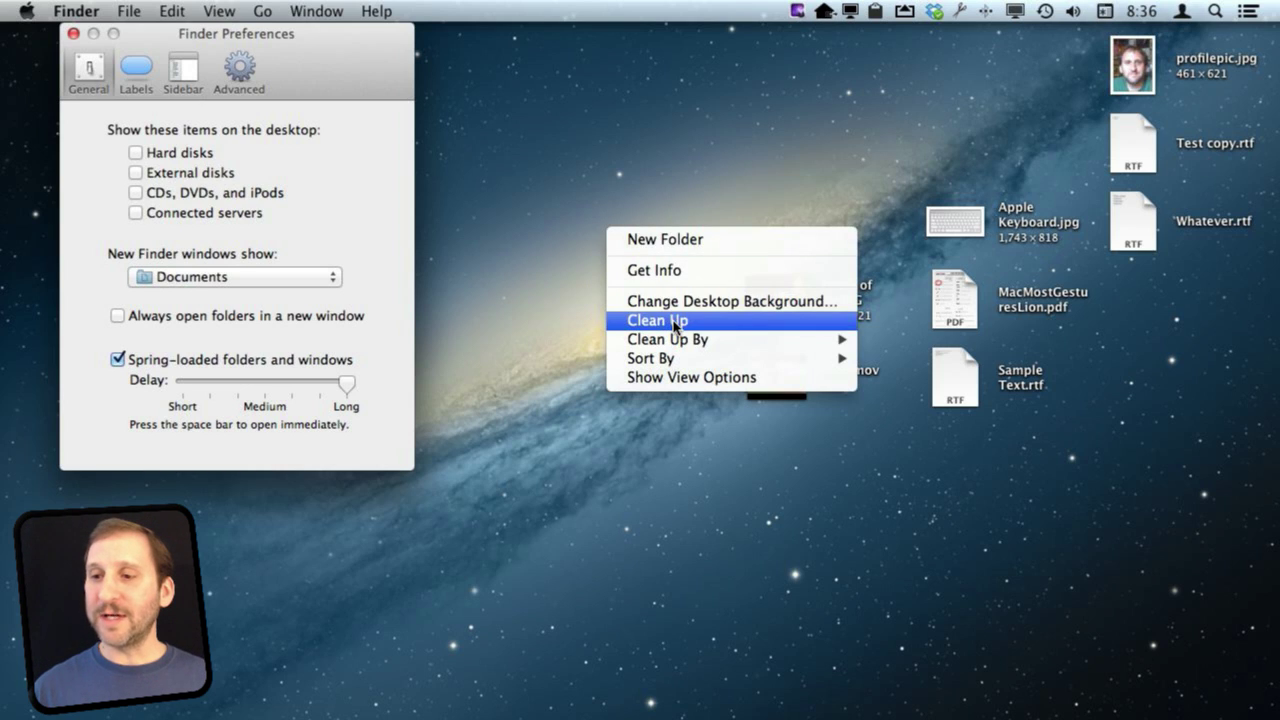
pyautogui.click(674, 377)
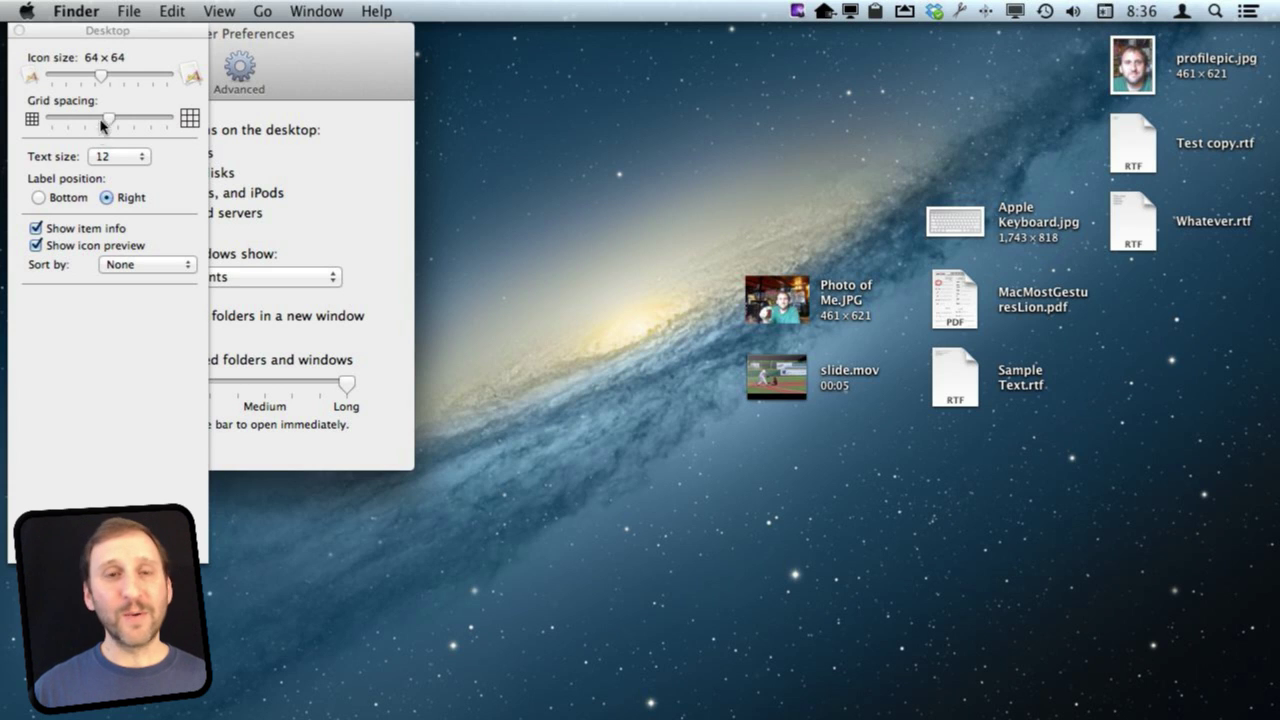
pyautogui.moveTo(100, 78); pyautogui.dragTo(109, 124)
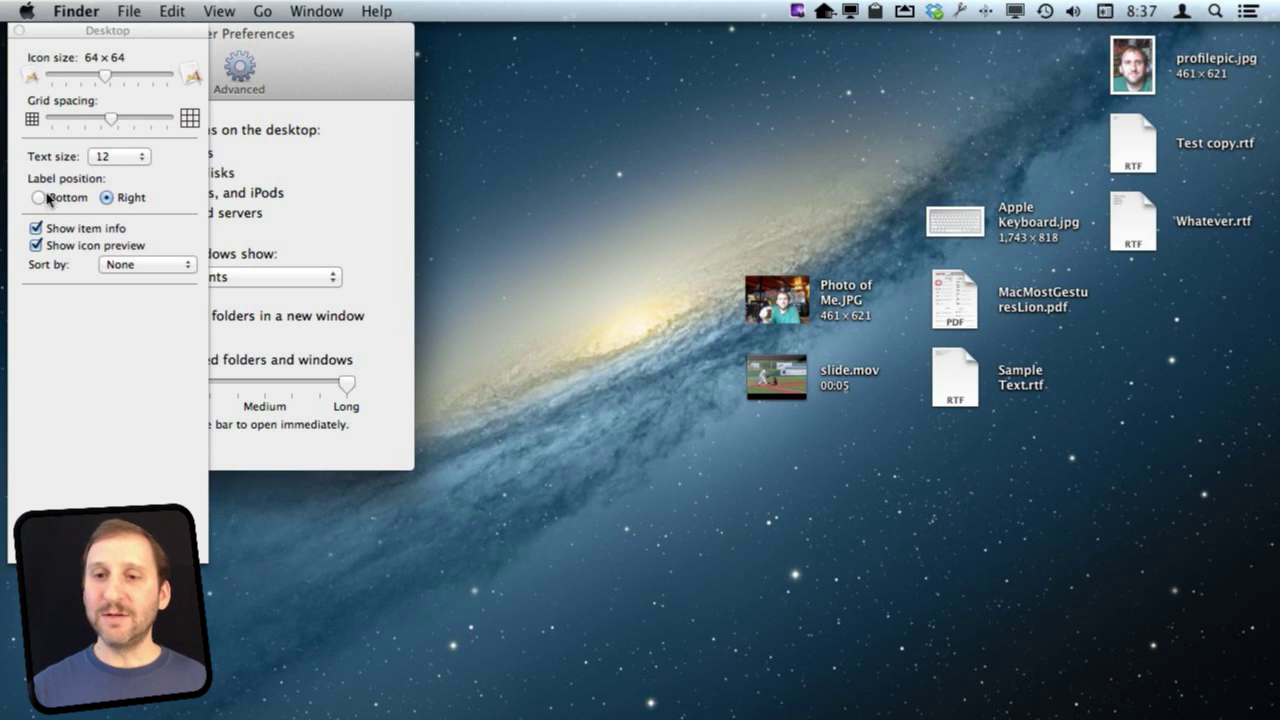
# Step: Try a text size of 16 for the desktop icon labels and return it to 12
pyautogui.click(110, 159)
pyautogui.click(110, 220)
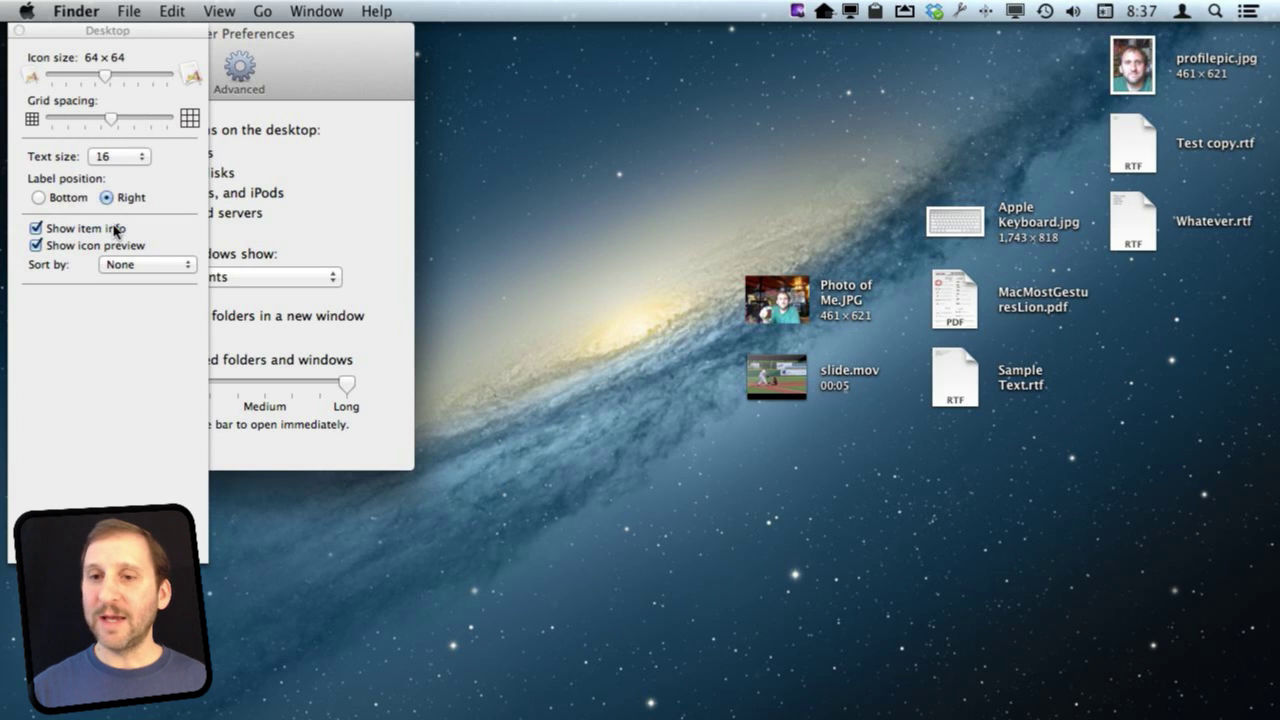
pyautogui.click(112, 160)
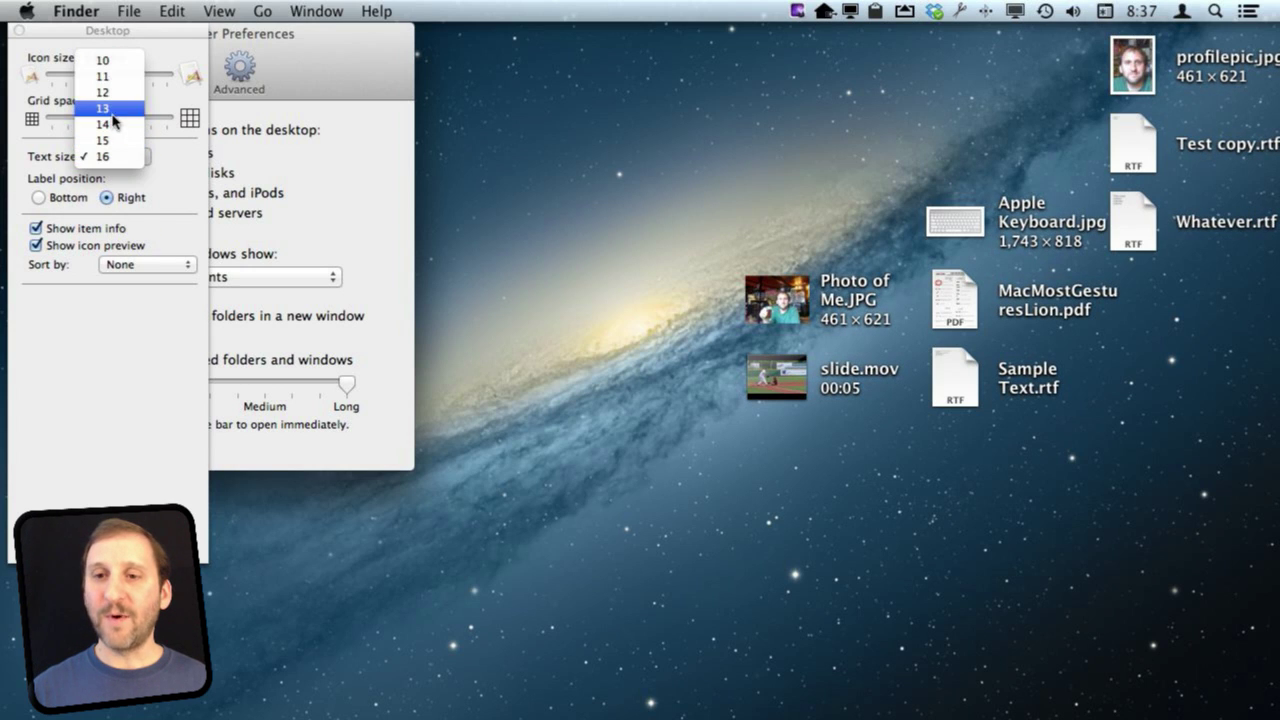
pyautogui.click(114, 92)
# Step: Compare the bottom and right label positions for the desktop icons and set the label position to Bottom
pyautogui.click(66, 200)
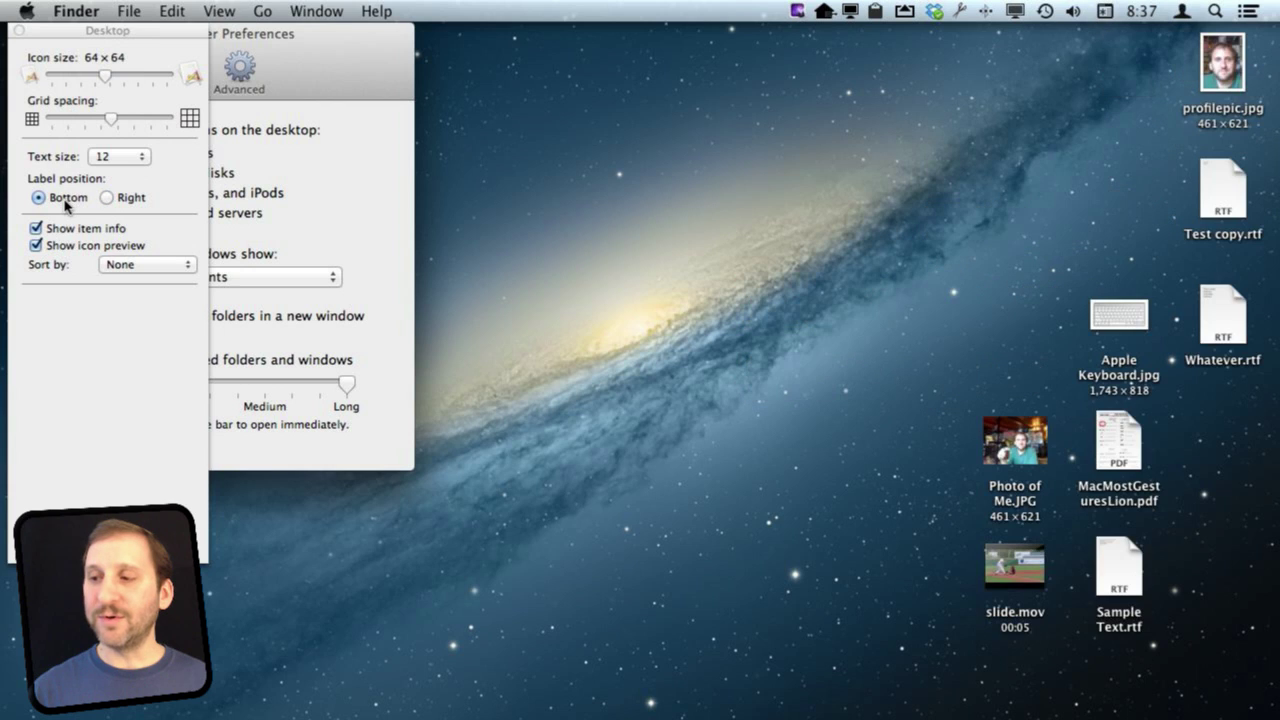
pyautogui.click(116, 200)
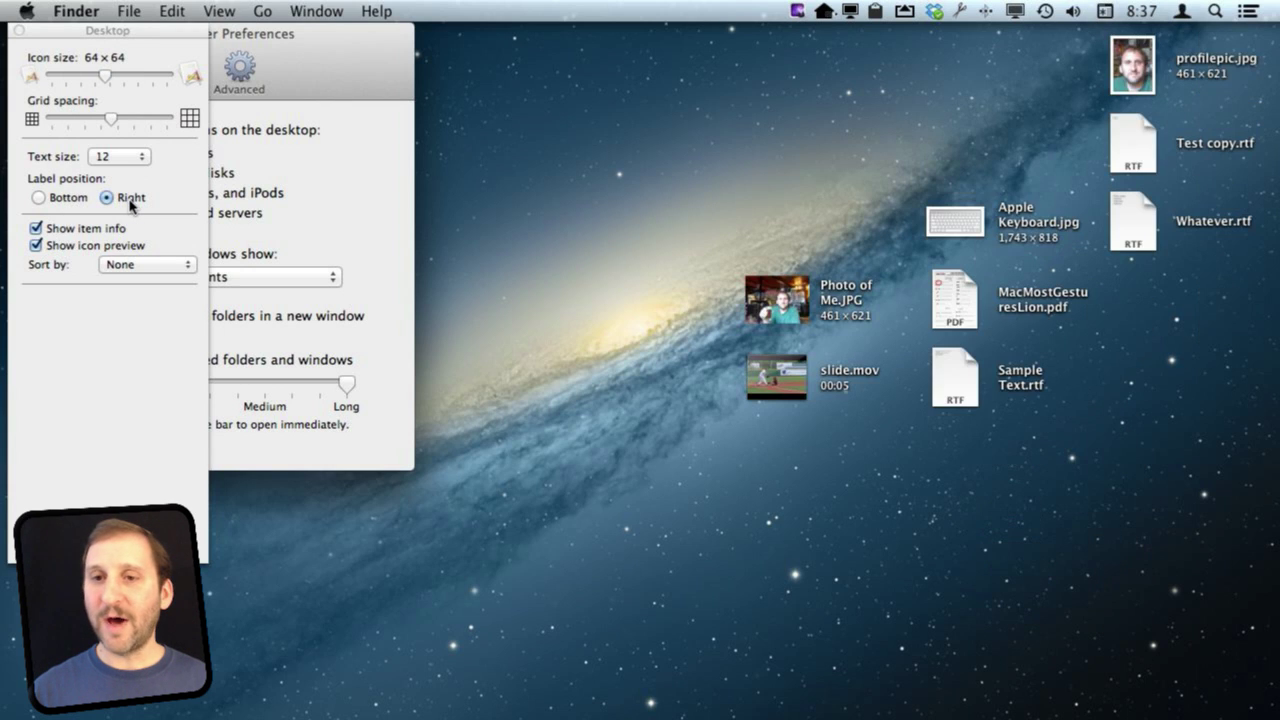
pyautogui.click(66, 199)
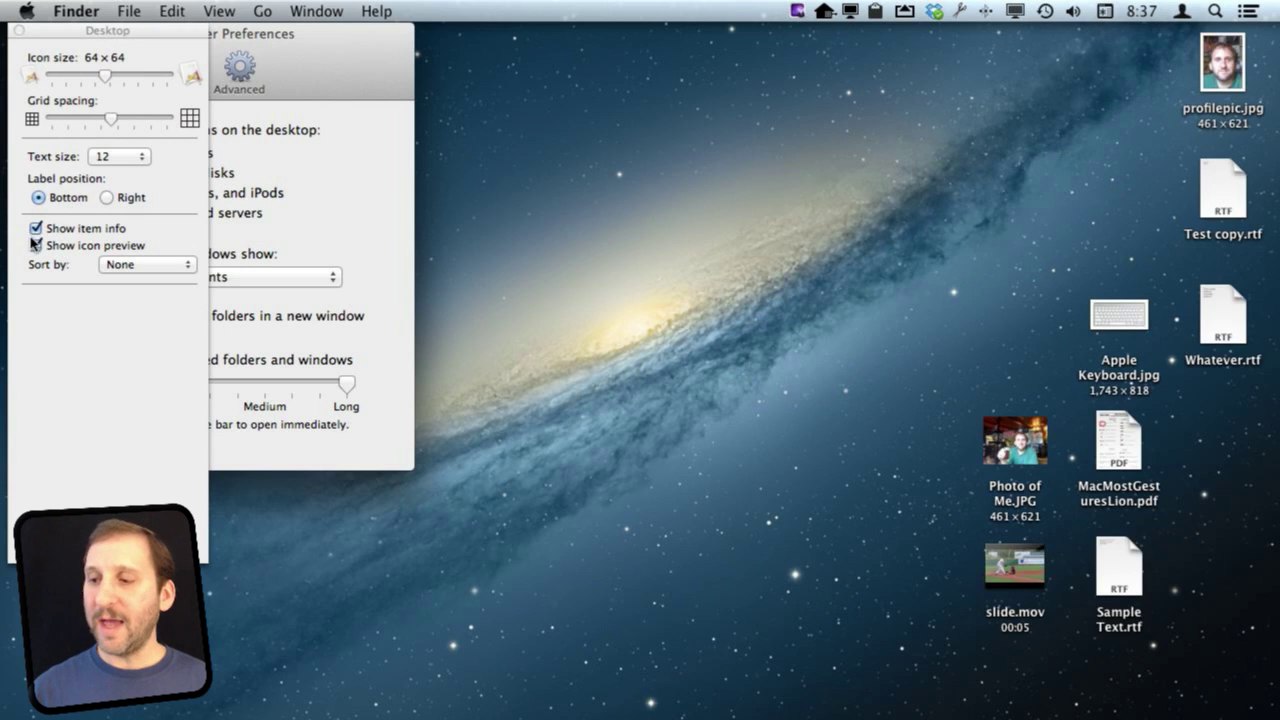
# Step: Toggle the item info off and back on, and turn off icon previews for the desktop icons
pyautogui.click(37, 229)
pyautogui.click(37, 229)
pyautogui.click(37, 246)
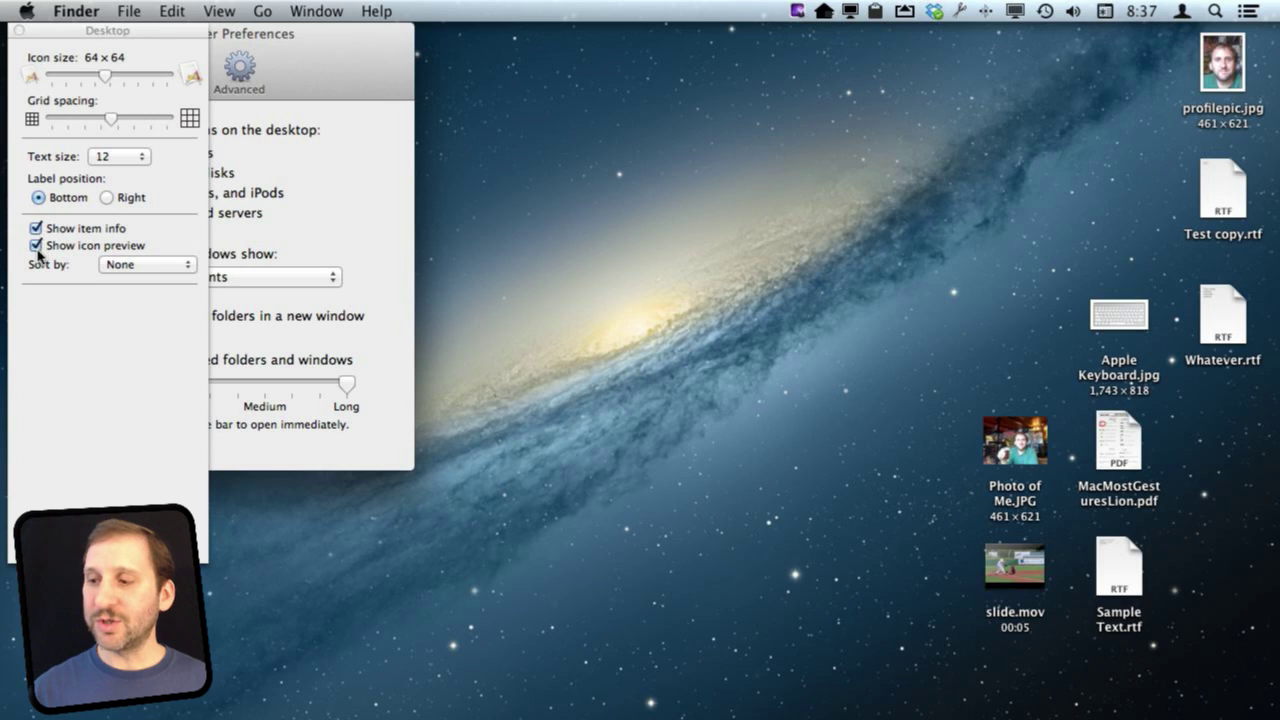
pyautogui.click(36, 247)
pyautogui.click(36, 247)
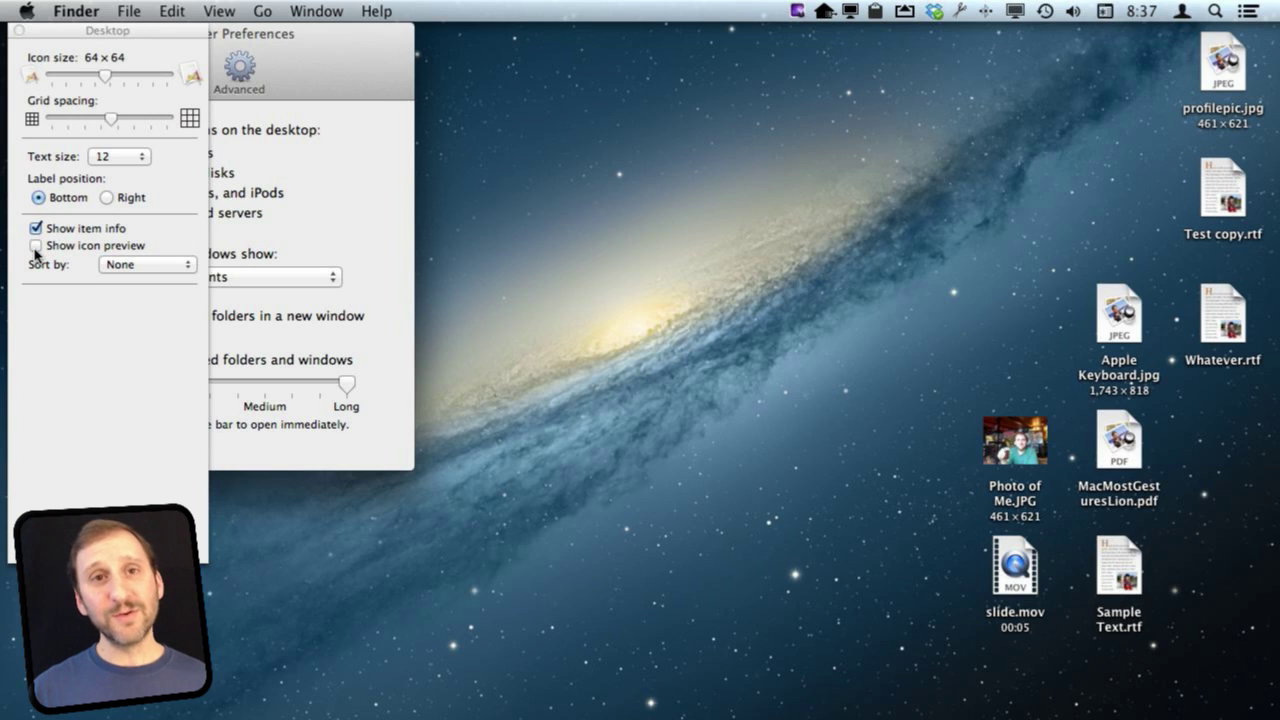
pyautogui.click(36, 247)
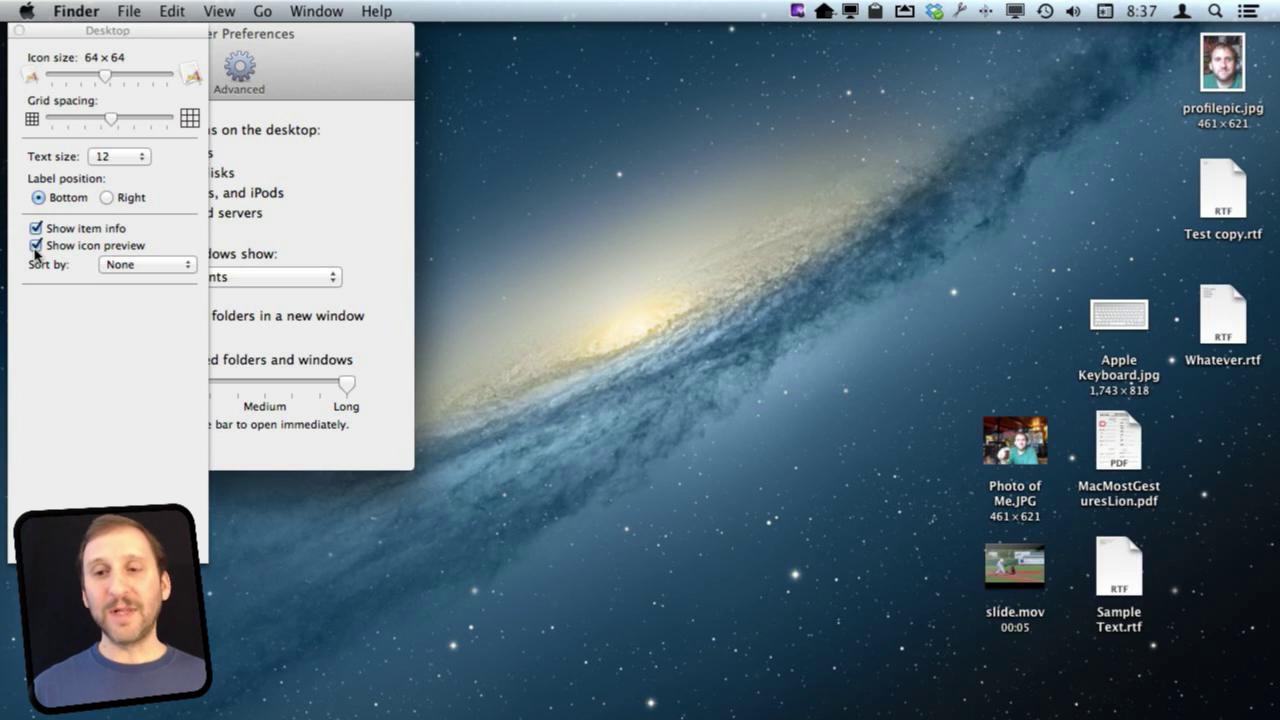
pyautogui.click(36, 247)
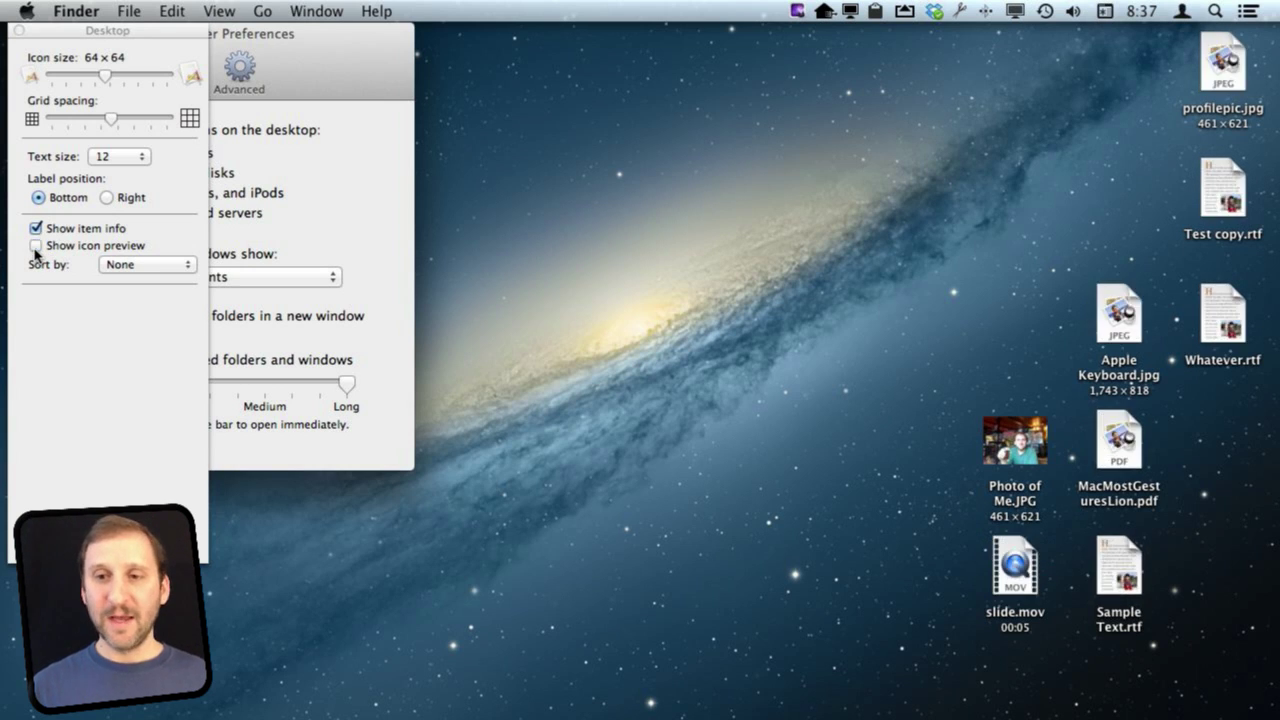
# Step: Check the available sort choices, close the desktop view options, and run Clean Up on the desktop
pyautogui.click(118, 265)
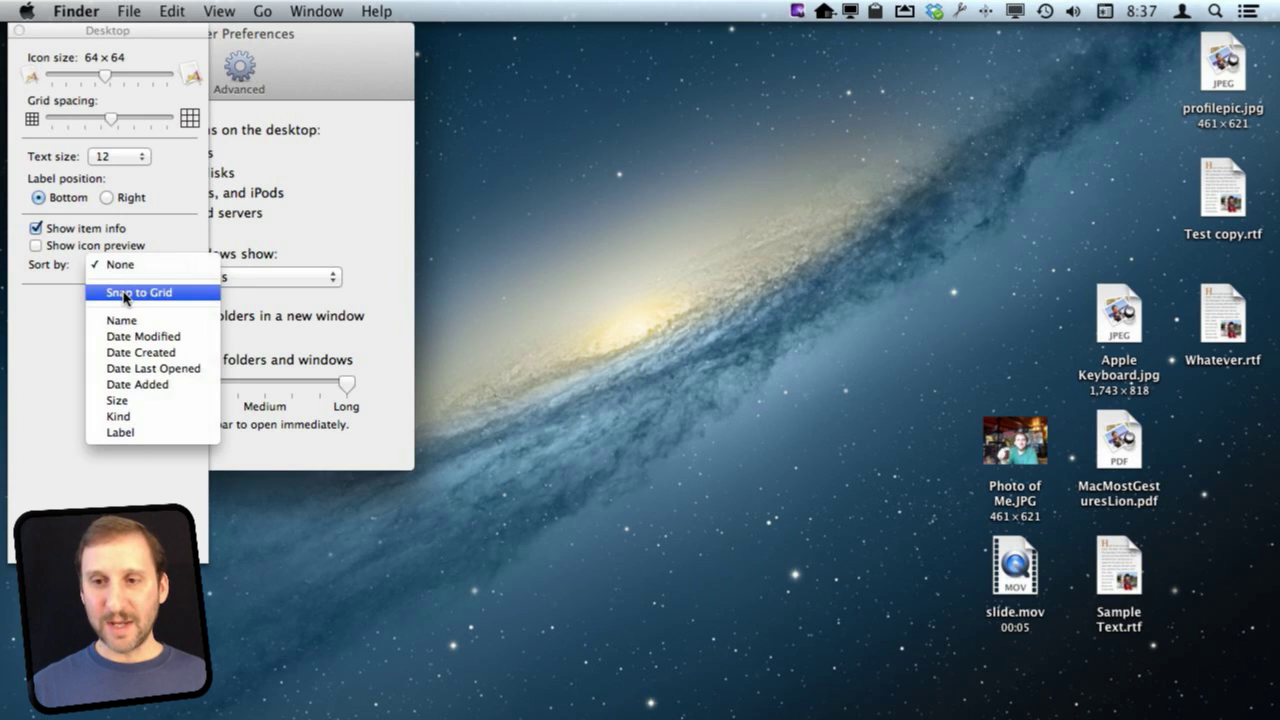
pyautogui.click(30, 60)
pyautogui.click(19, 31)
pyautogui.rightClick(528, 205)
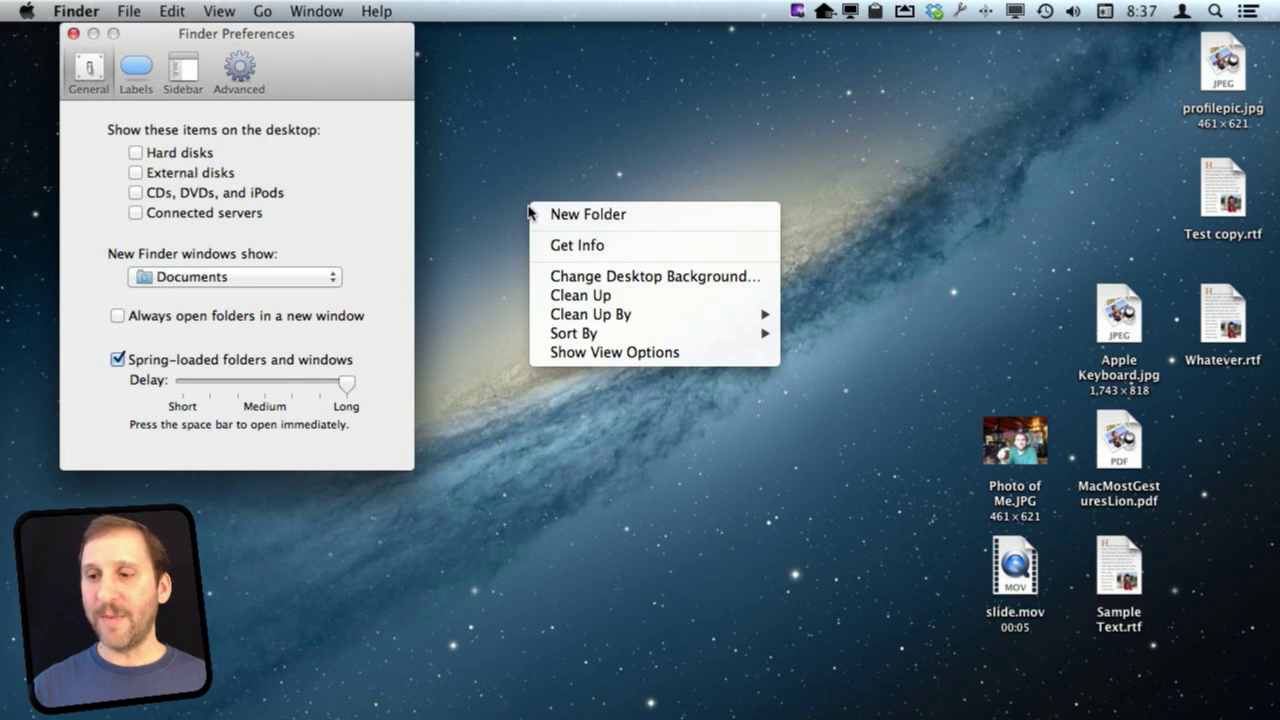
pyautogui.click(604, 296)
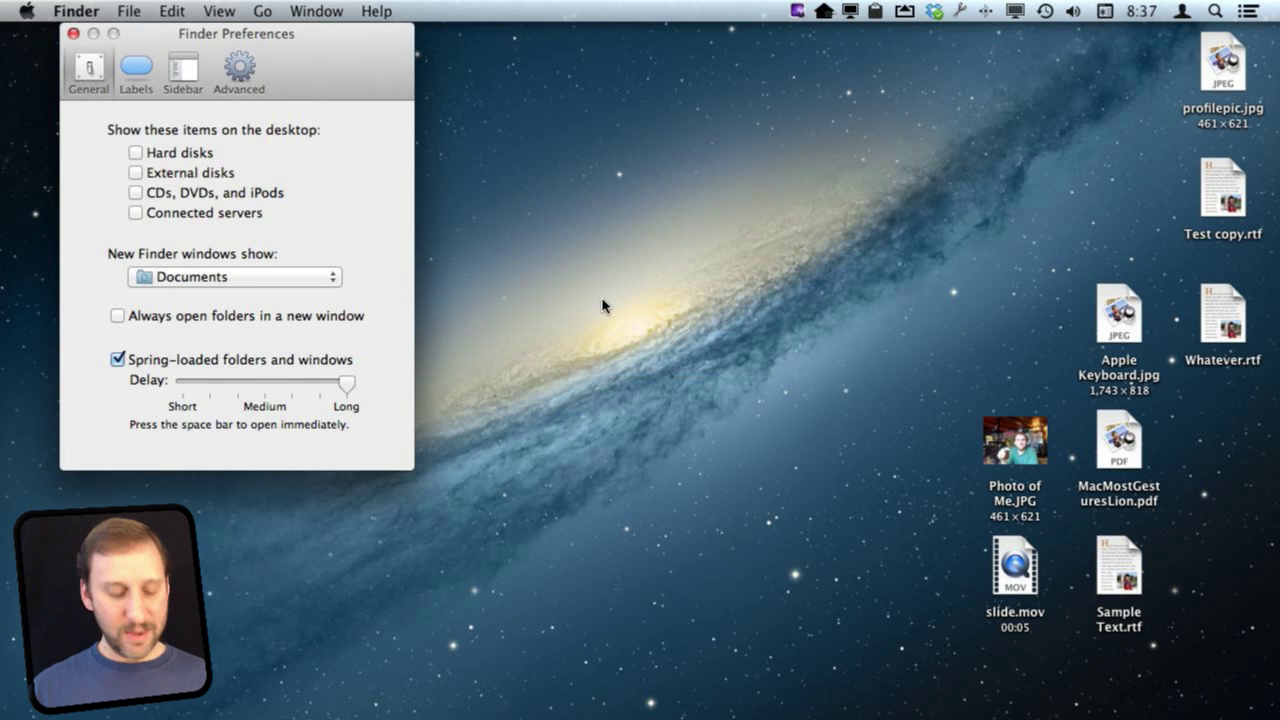
# Step: Scatter the icons other than profilepic.jpg and Test copy.rtf loosely around the middle of the desktop
pyautogui.moveTo(1000, 292); pyautogui.dragTo(1245, 543)
pyautogui.moveTo(1233, 362); pyautogui.dragTo(858, 424)
pyautogui.click(798, 272)
pyautogui.moveTo(718, 382); pyautogui.dragTo(824, 238)
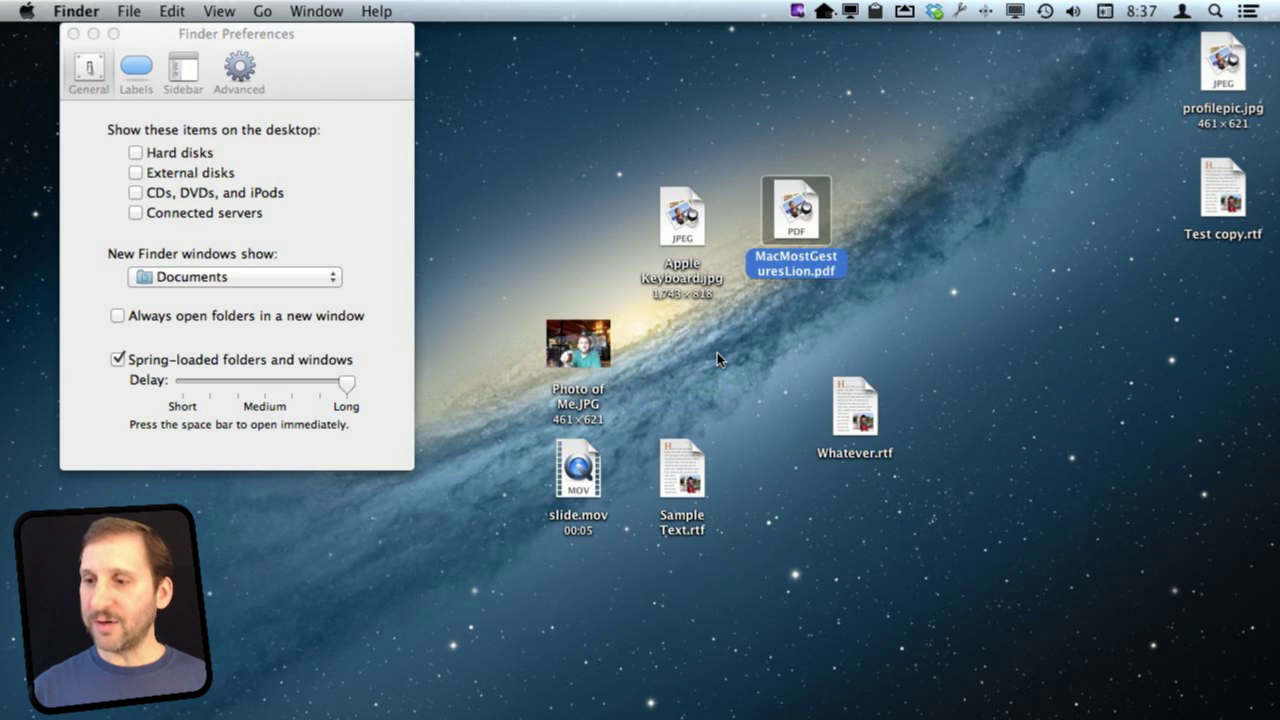
# Step: Deselect the icons and run Clean Up to align the scattered desktop icons to the grid
pyautogui.click(717, 352)
pyautogui.rightClick(754, 357)
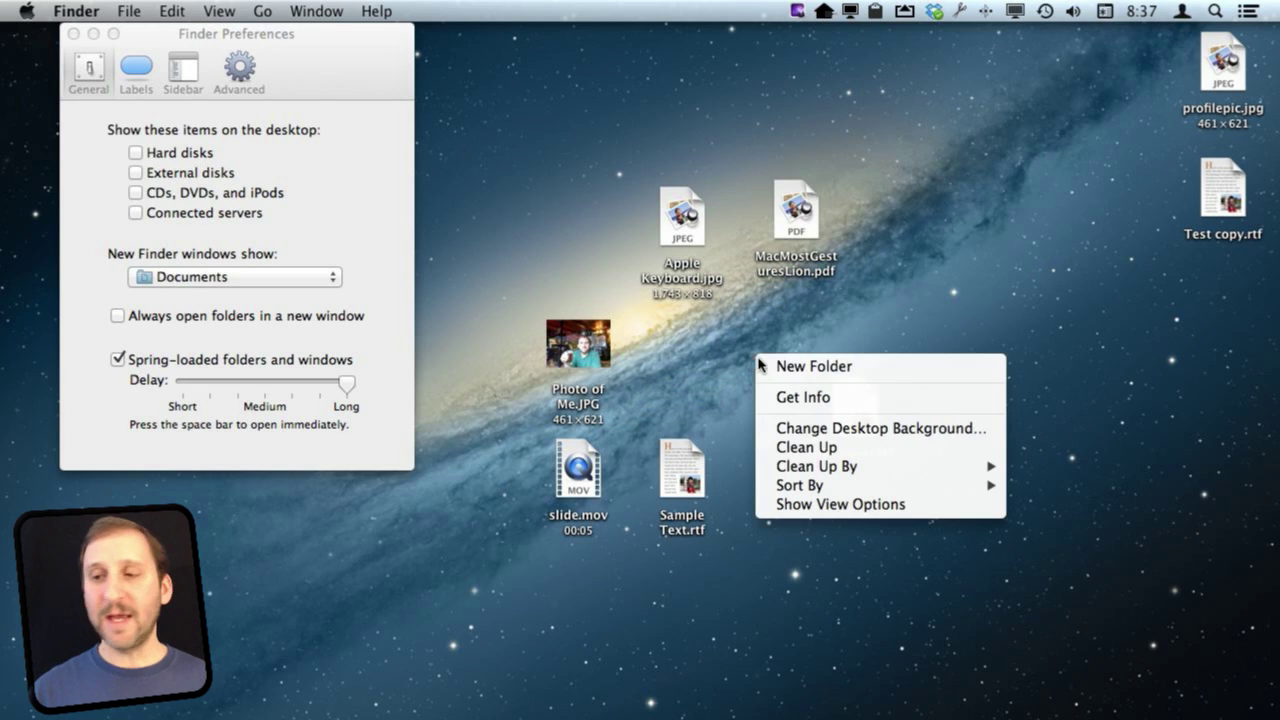
pyautogui.click(815, 450)
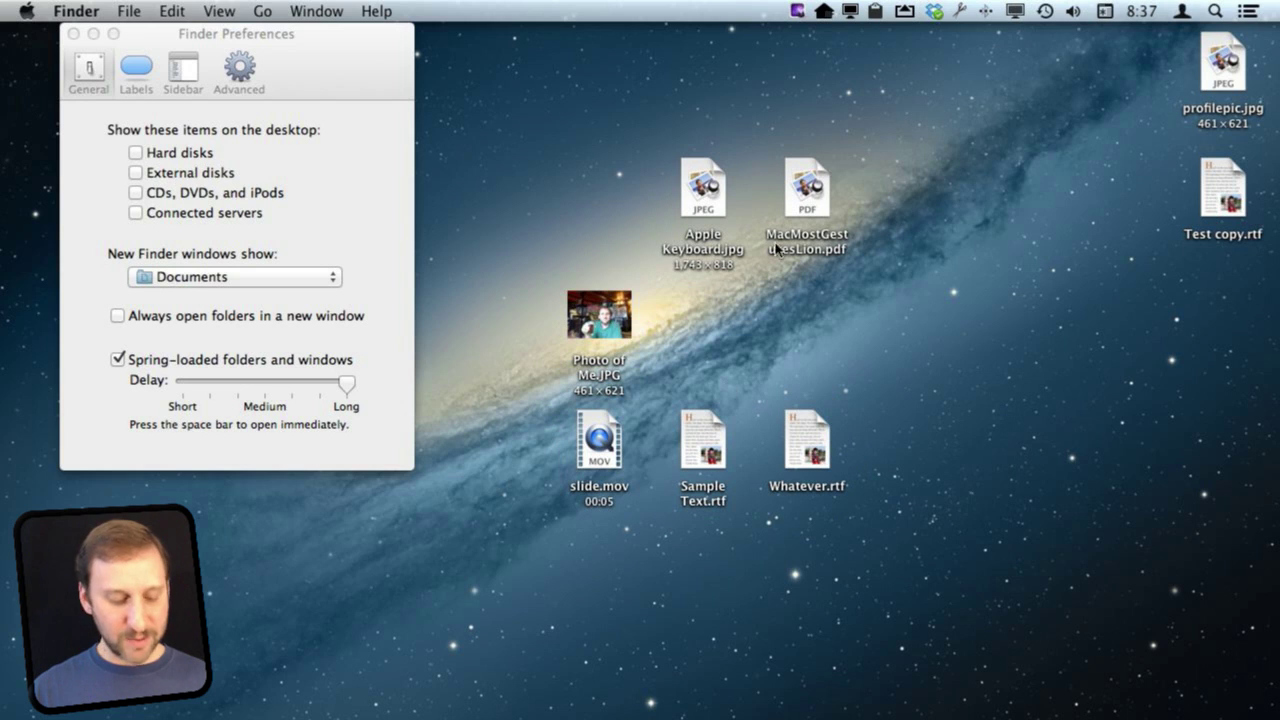
# Step: Clean up the desktop icons by Name
pyautogui.rightClick(757, 342)
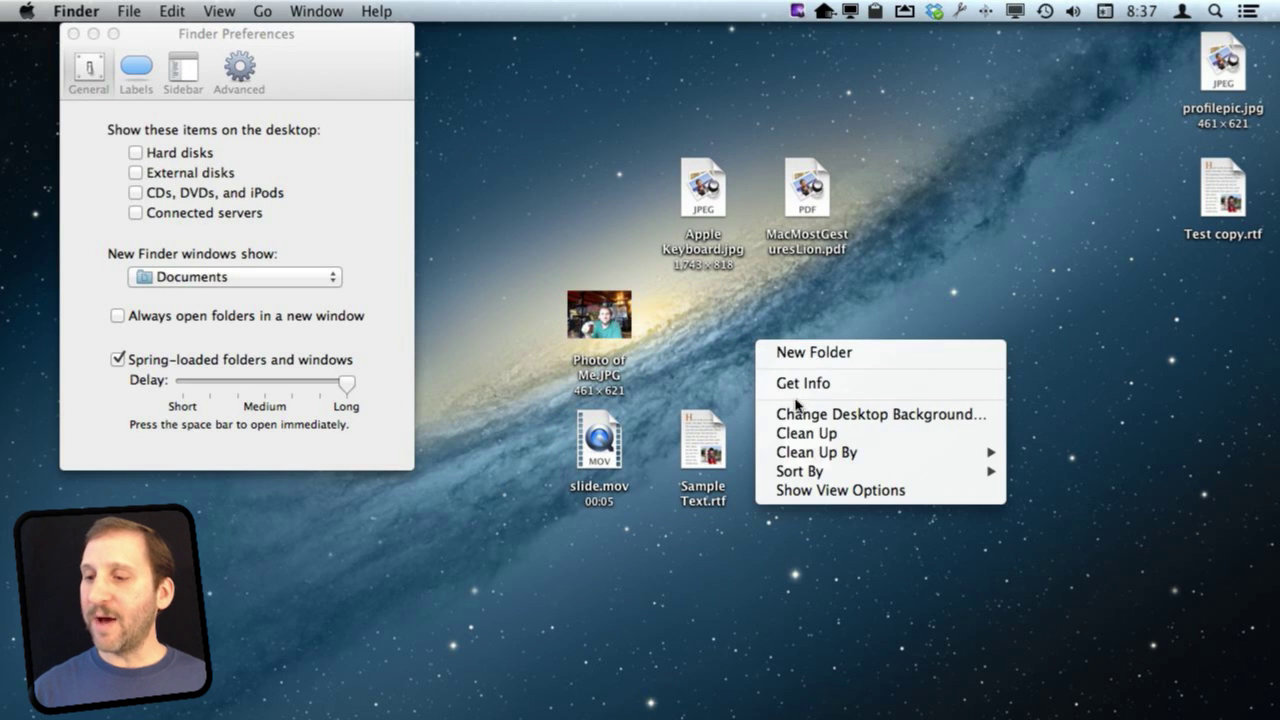
pyautogui.moveTo(805, 458)
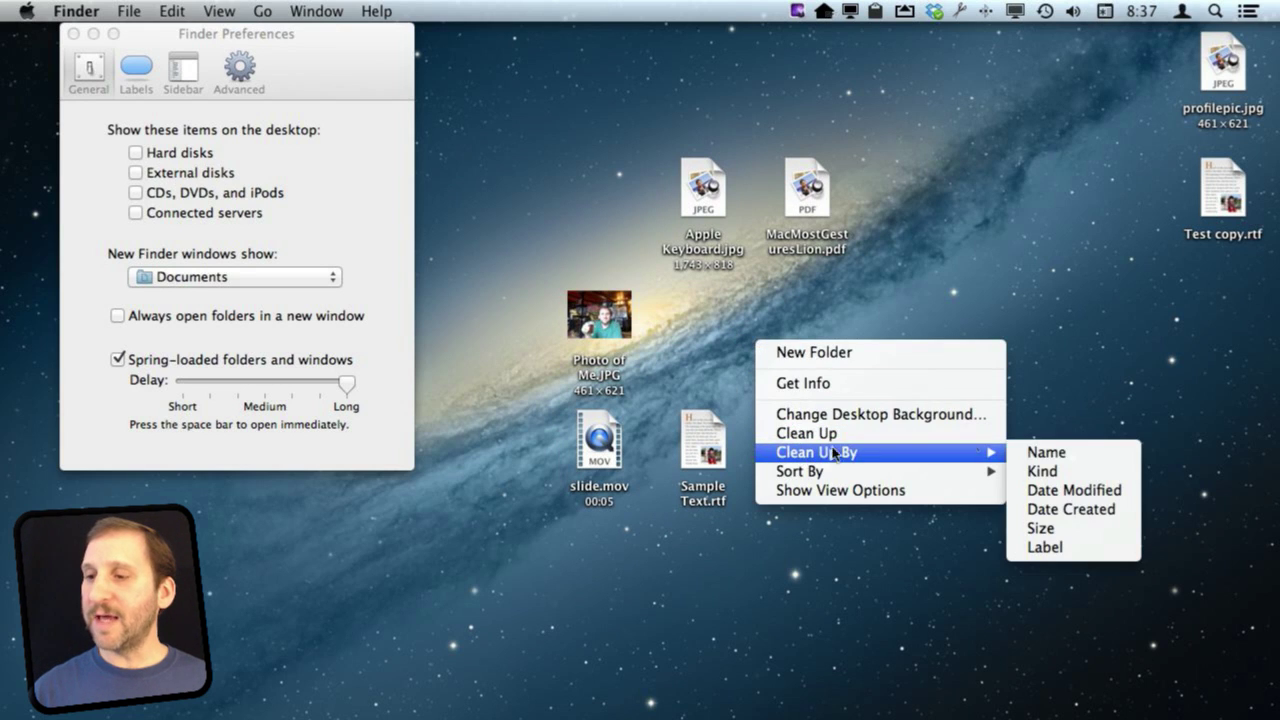
pyautogui.click(1040, 453)
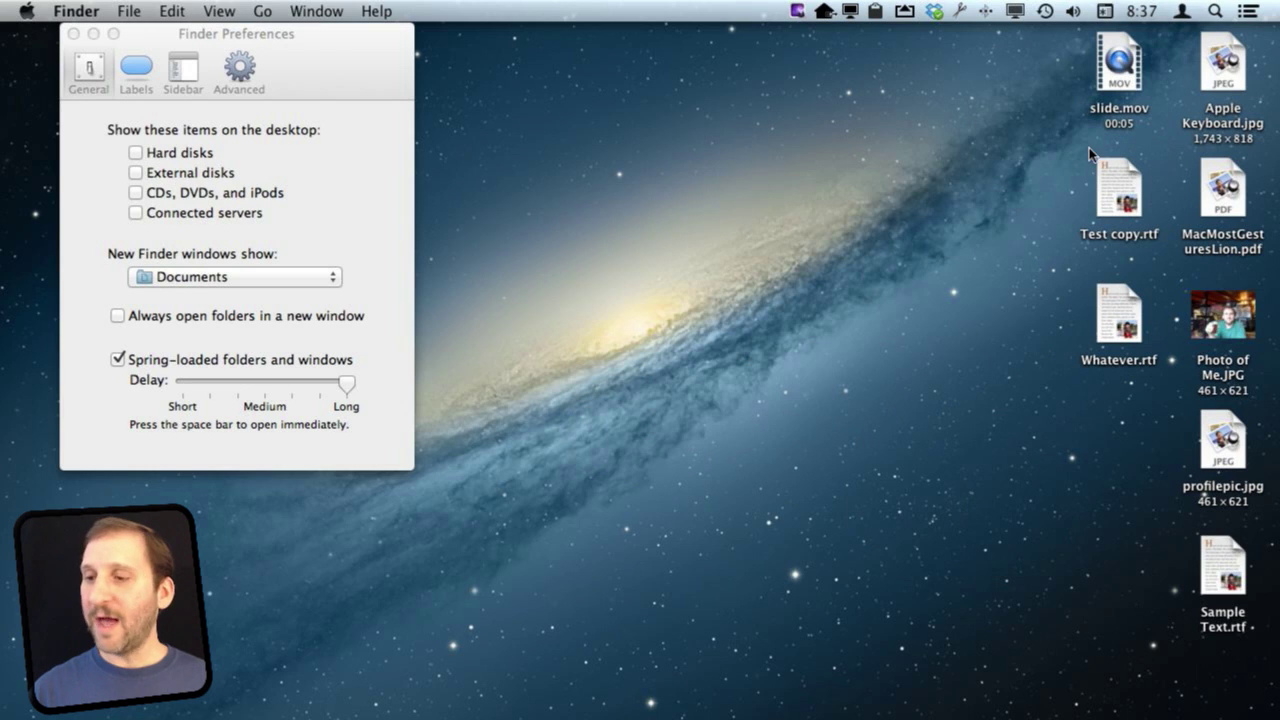
# Step: Sort the desktop icons automatically by Kind
pyautogui.rightClick(638, 393)
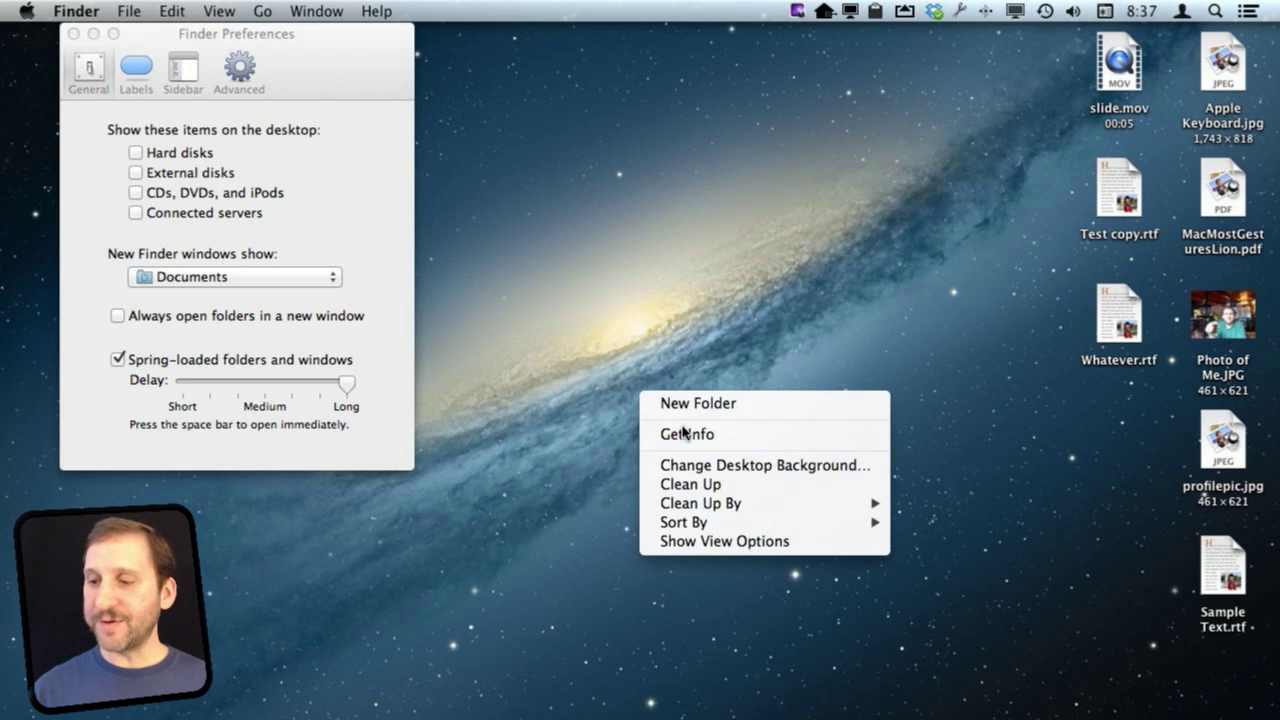
pyautogui.moveTo(703, 510)
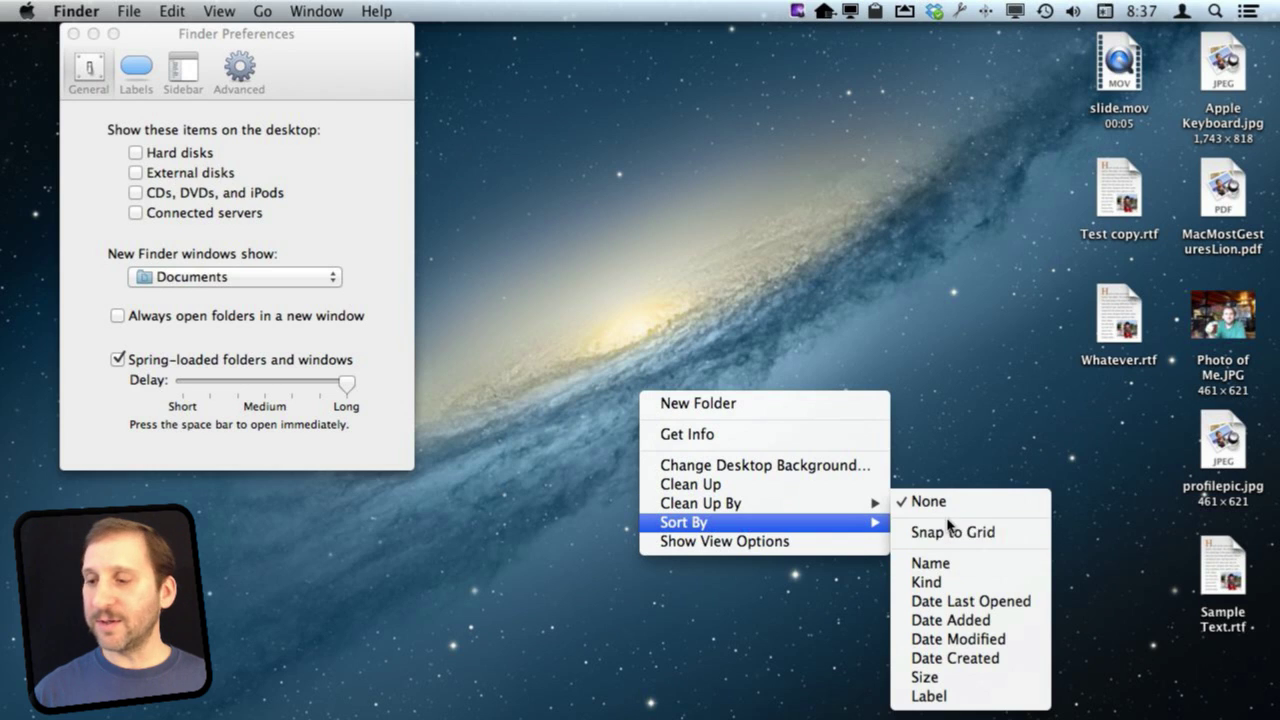
pyautogui.click(932, 582)
# Step: Try to move Test copy.rtf, profilepic.jpg and MacMostGesturesLion.pdf out of the sorted arrangement to the middle of the desktop
pyautogui.moveTo(1100, 205); pyautogui.dragTo(727, 322)
pyautogui.moveTo(1222, 318); pyautogui.dragTo(705, 490)
pyautogui.moveTo(1232, 458); pyautogui.dragTo(731, 380)
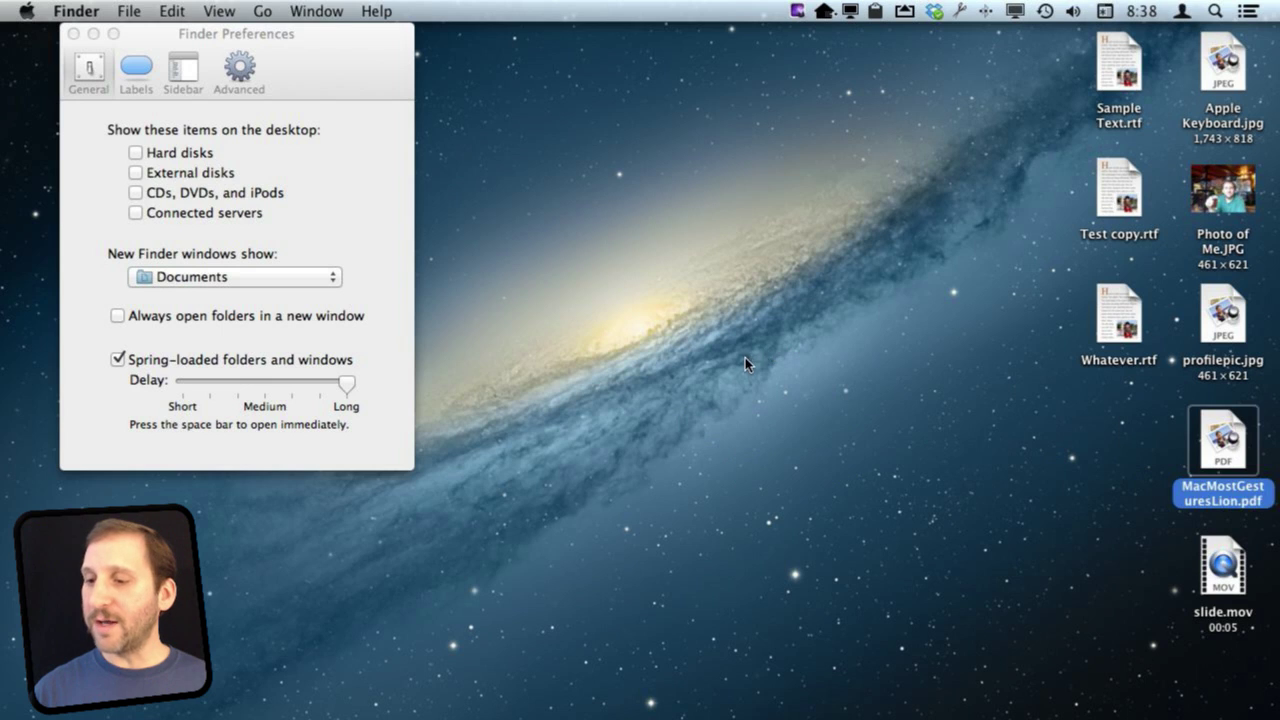
# Step: Set the desktop sorting to None and move Whatever.rtf and Test copy.rtf freely out of their columns
pyautogui.rightClick(745, 362)
pyautogui.moveTo(812, 470)
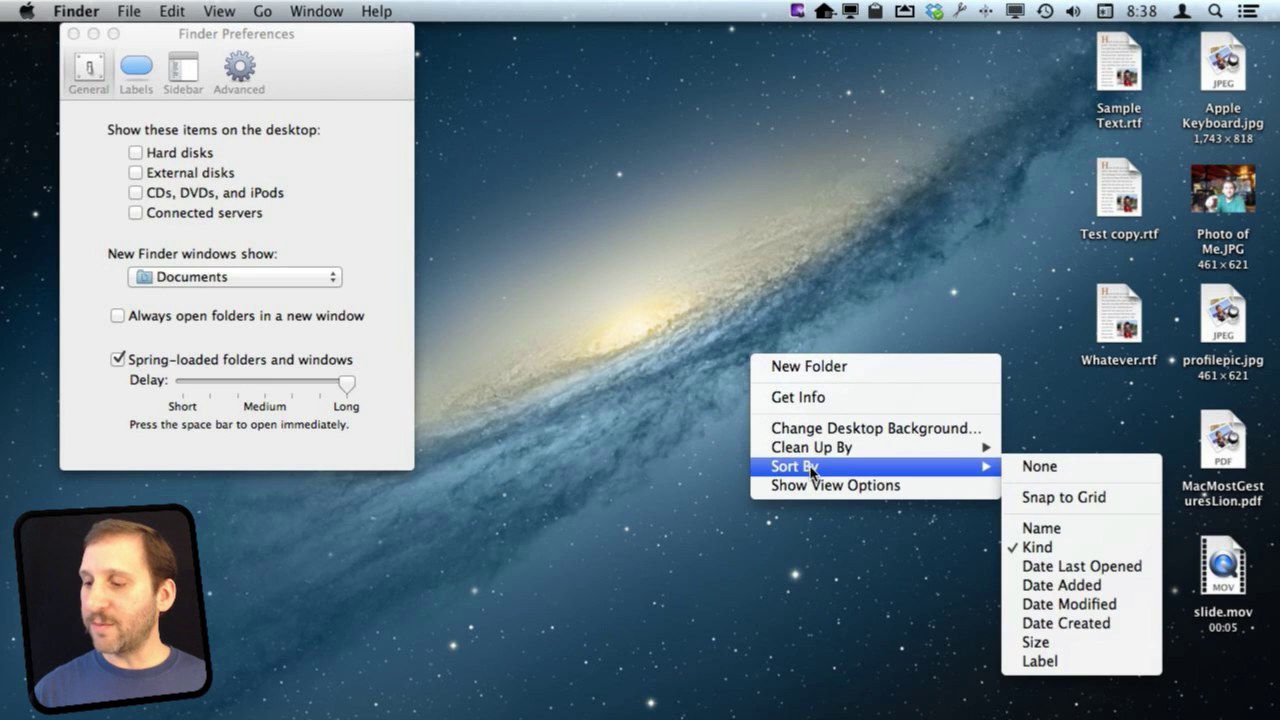
pyautogui.click(1037, 468)
pyautogui.click(1109, 321)
pyautogui.moveTo(1109, 321); pyautogui.dragTo(946, 288)
pyautogui.moveTo(1118, 192); pyautogui.dragTo(1098, 299)
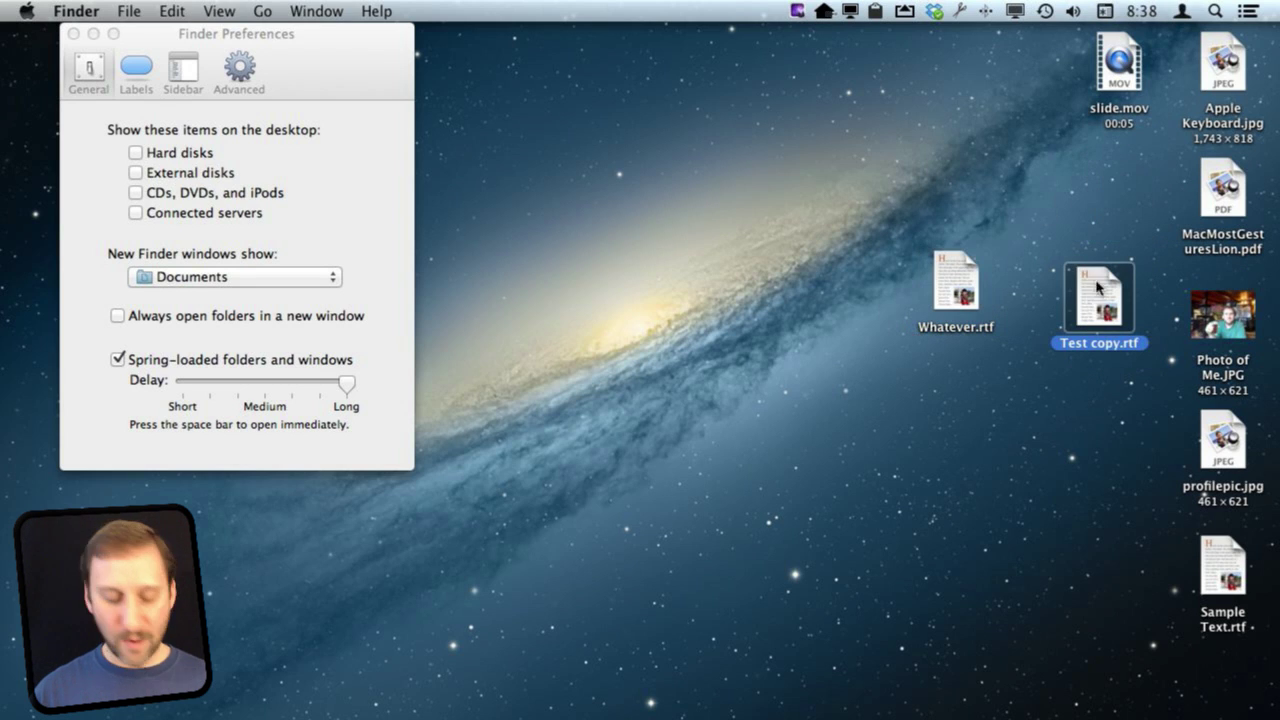
# Step: Set the desktop icon sorting to Snap to Grid
pyautogui.rightClick(838, 203)
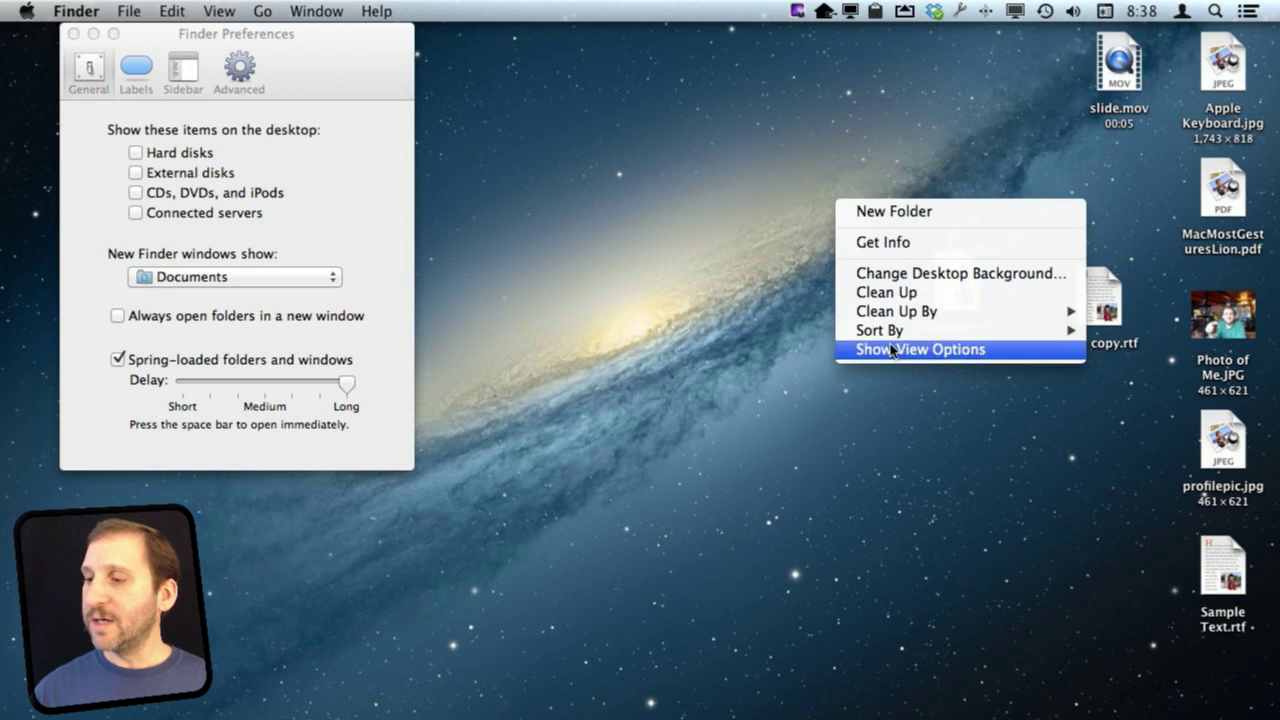
pyautogui.moveTo(895, 335)
pyautogui.click(1150, 362)
# Step: Move Test copy.rtf, Whatever.rtf, slide.mov and MacMostGesturesLion.pdf to different grid positions on the desktop
pyautogui.moveTo(1095, 300); pyautogui.dragTo(1062, 220)
pyautogui.moveTo(965, 312); pyautogui.dragTo(1038, 358)
pyautogui.moveTo(1117, 198); pyautogui.dragTo(940, 190)
pyautogui.moveTo(1118, 68); pyautogui.dragTo(1122, 192)
pyautogui.click(1217, 205)
pyautogui.moveTo(1222, 195); pyautogui.dragTo(752, 196)
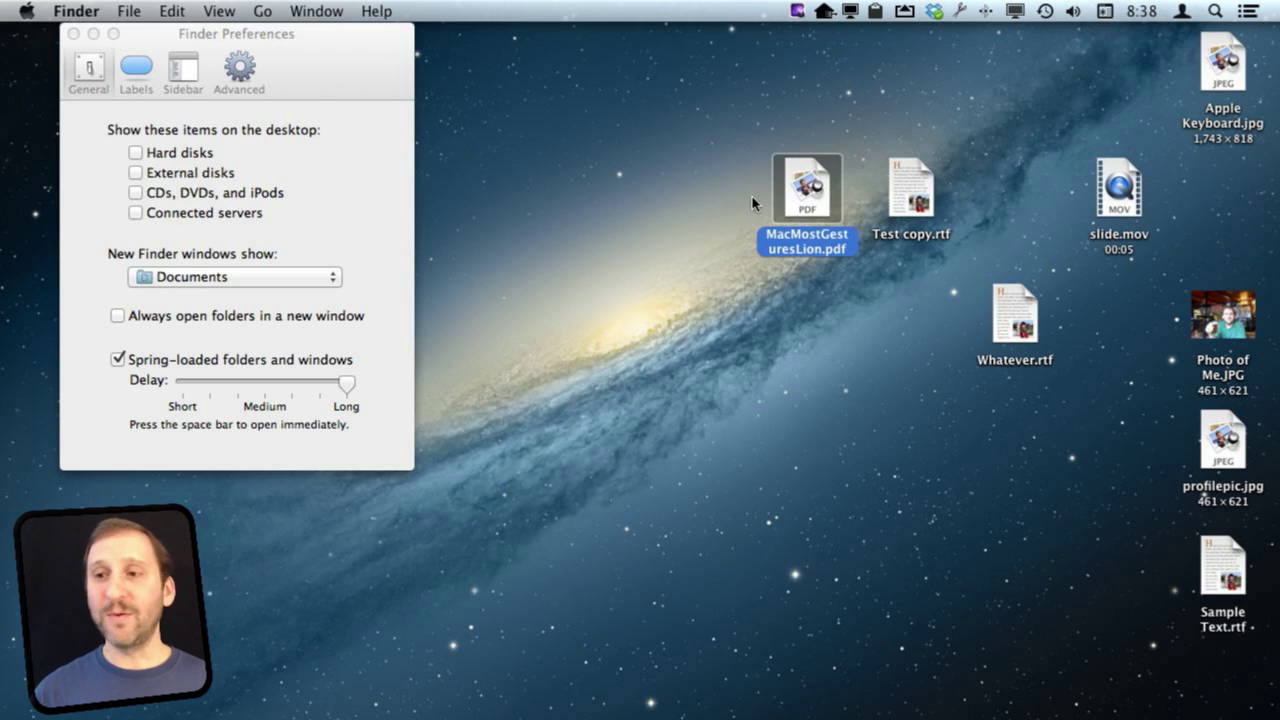
# Step: Close the Finder Preferences window and return to the bare desktop
pyautogui.click(287, 36)
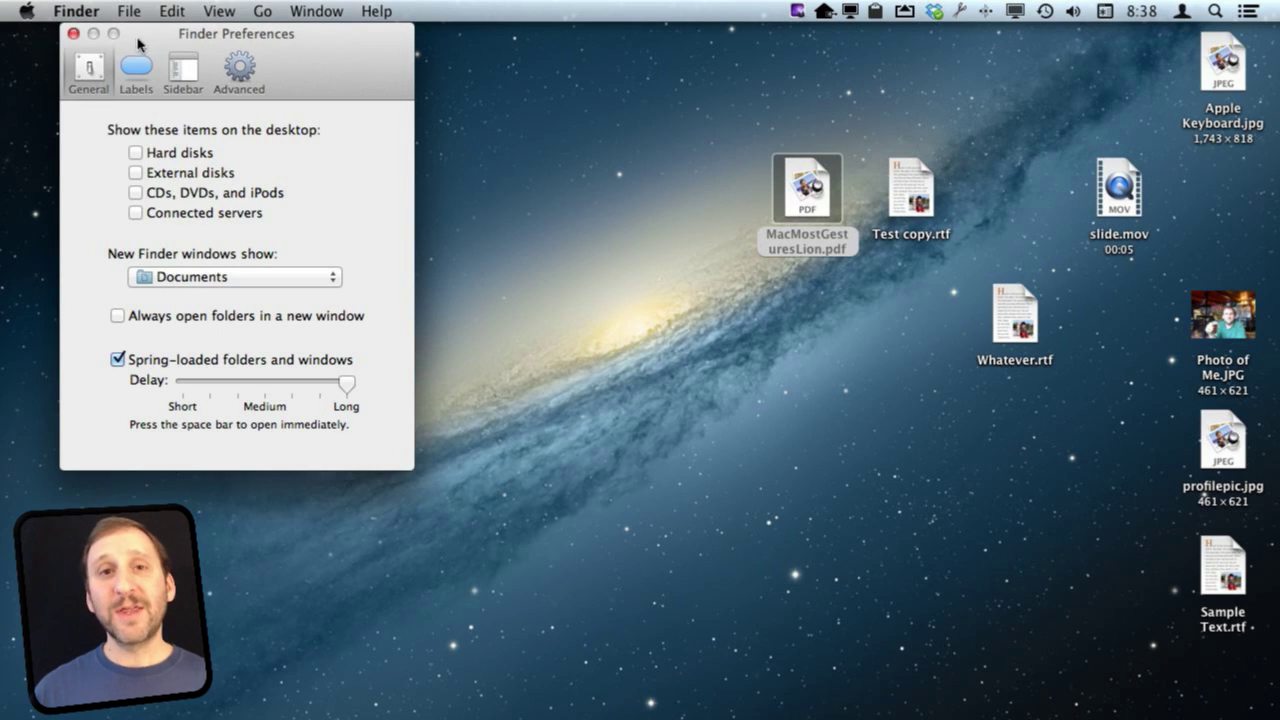
pyautogui.click(71, 35)
pyautogui.click(399, 252)
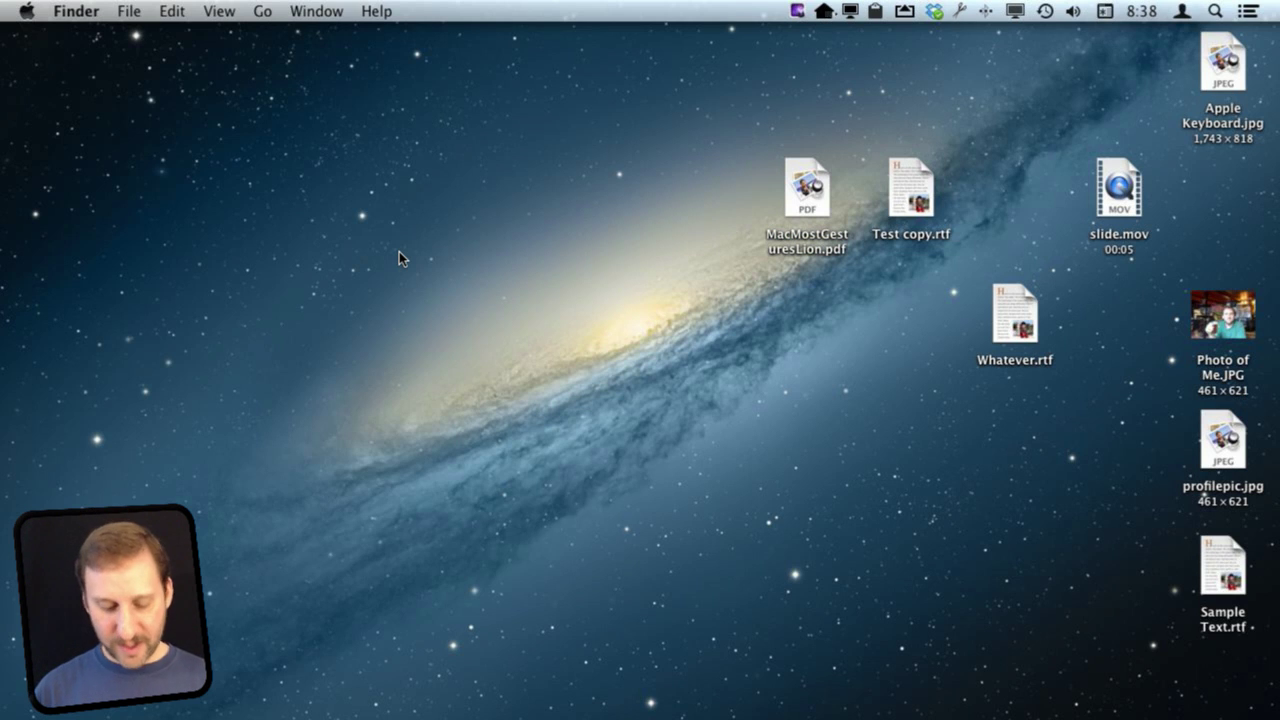
# Step: Open a new Finder window, widen it, and show the contents of the Desktop folder within the home folder
pyautogui.press('super+n')
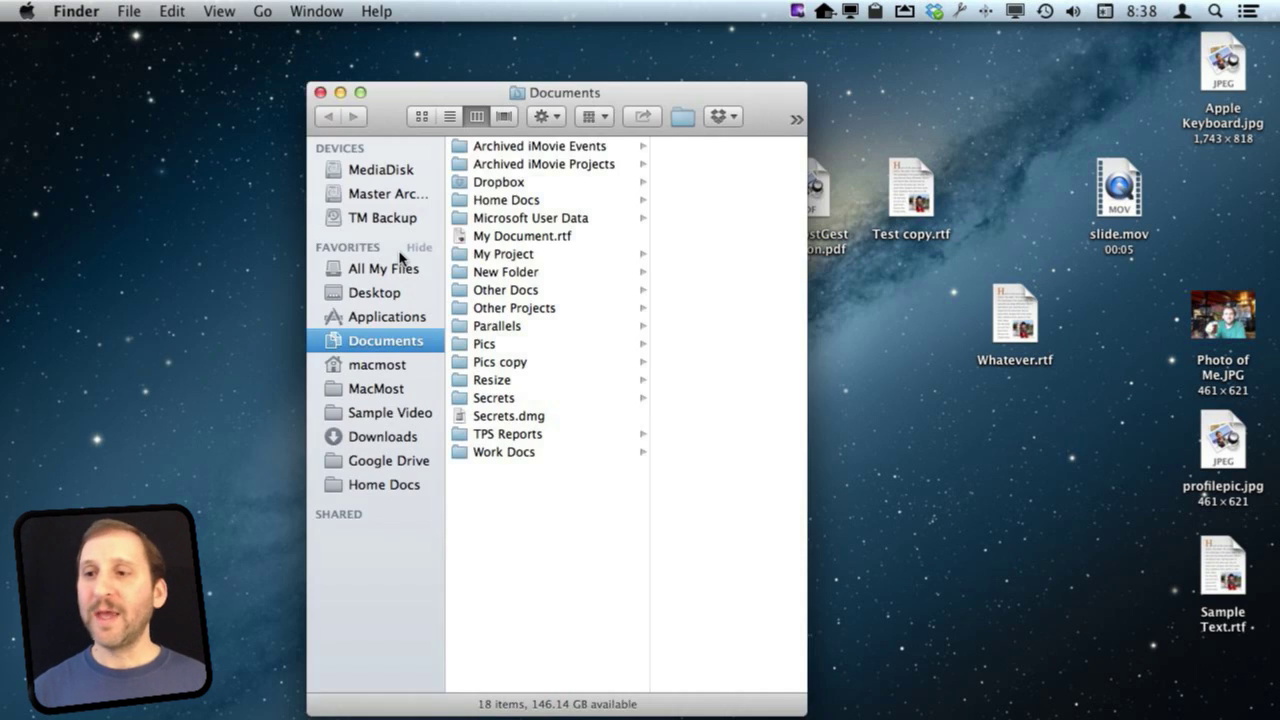
pyautogui.moveTo(413, 97); pyautogui.dragTo(311, 65)
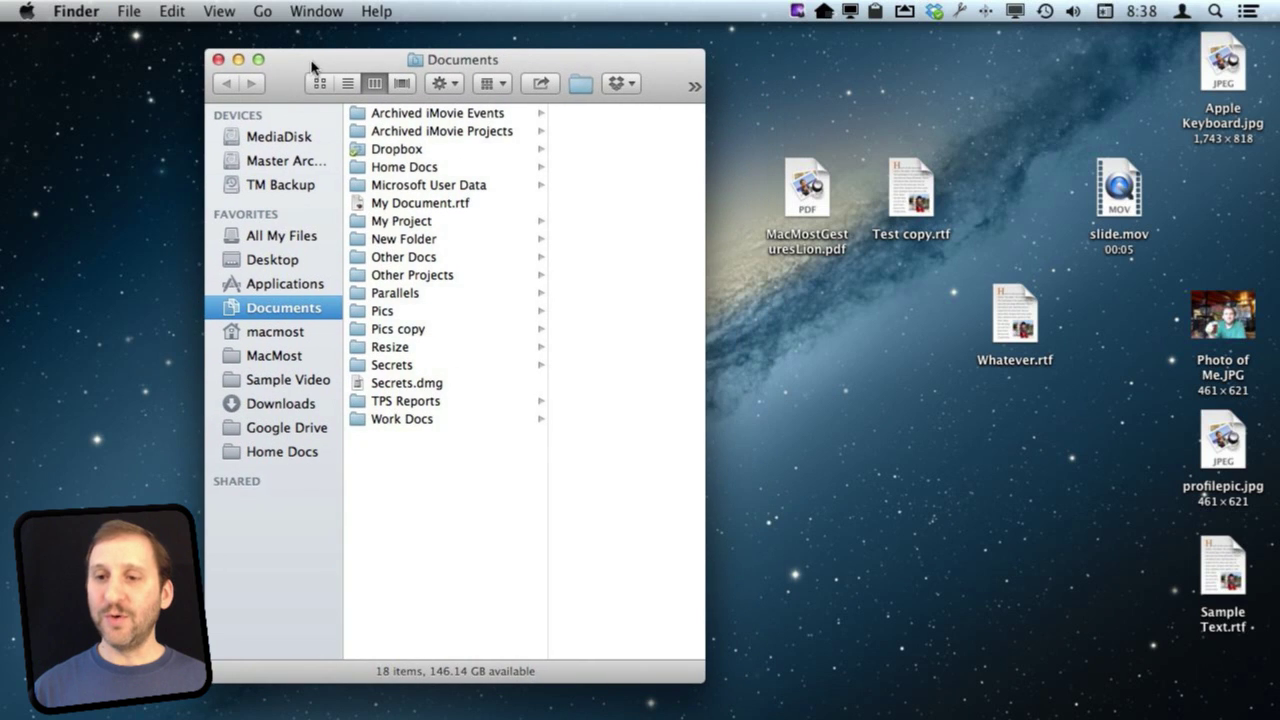
pyautogui.click(266, 338)
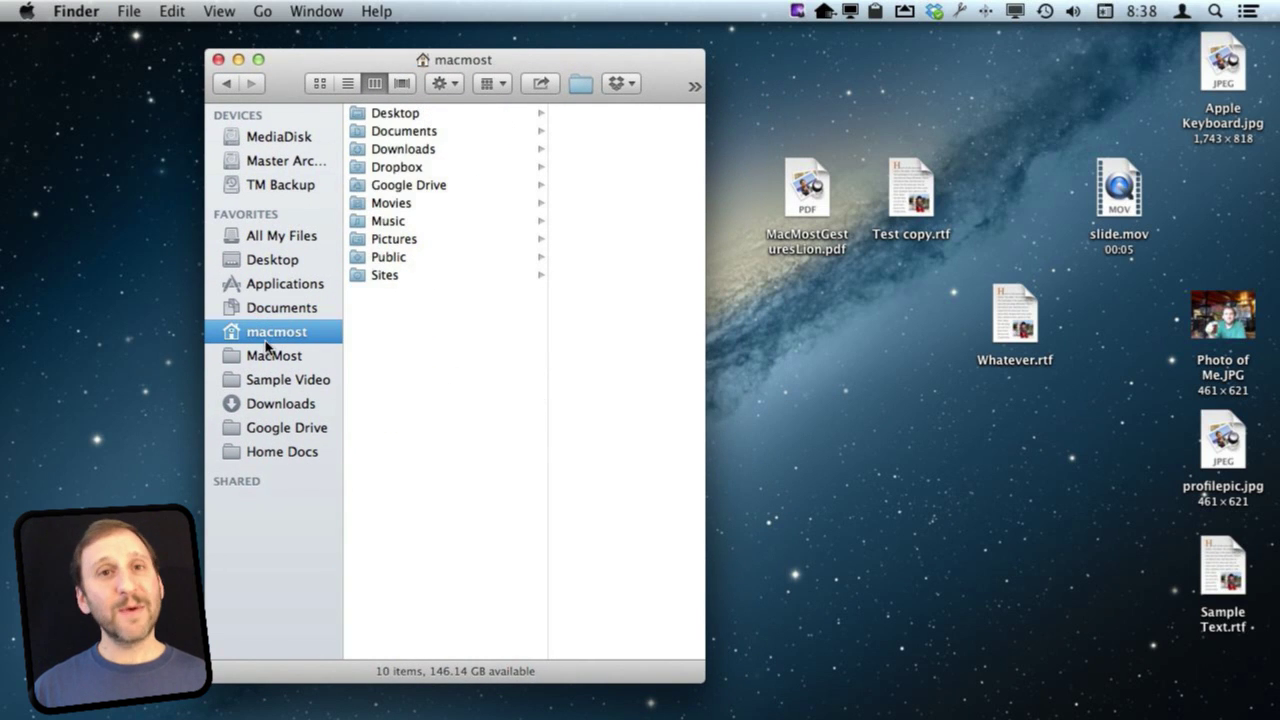
pyautogui.click(406, 136)
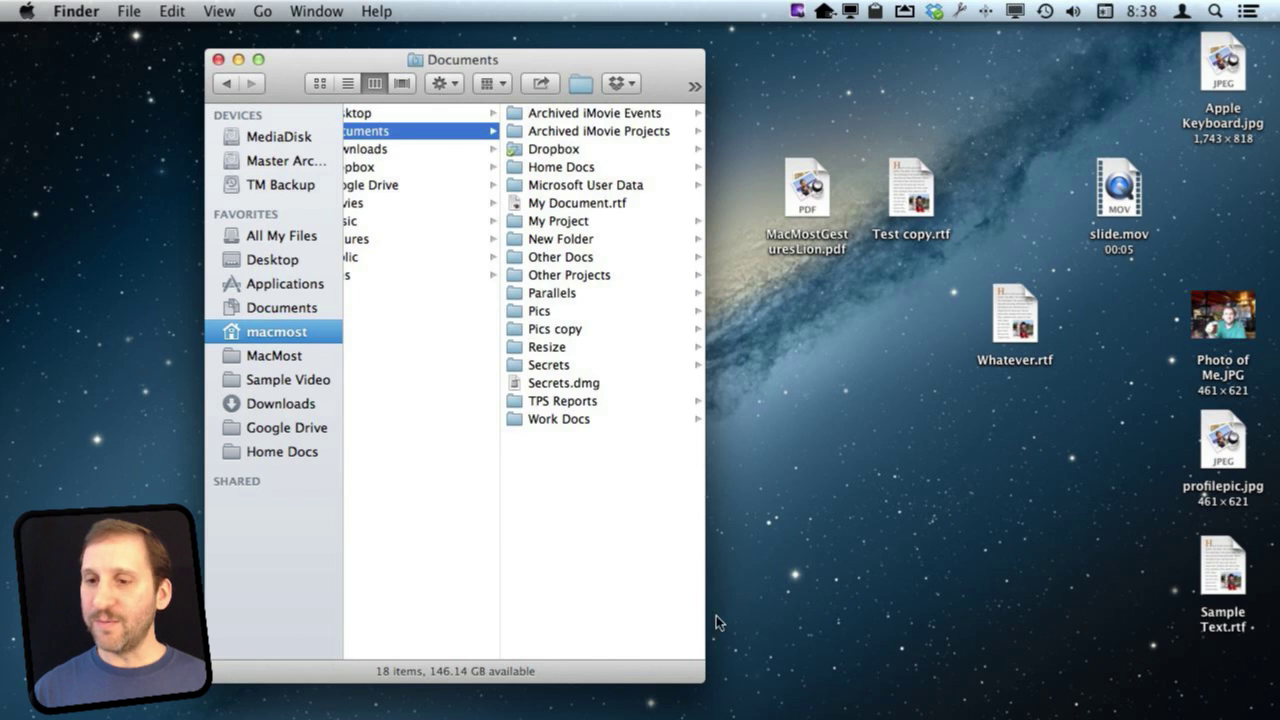
pyautogui.moveTo(703, 678); pyautogui.dragTo(824, 678)
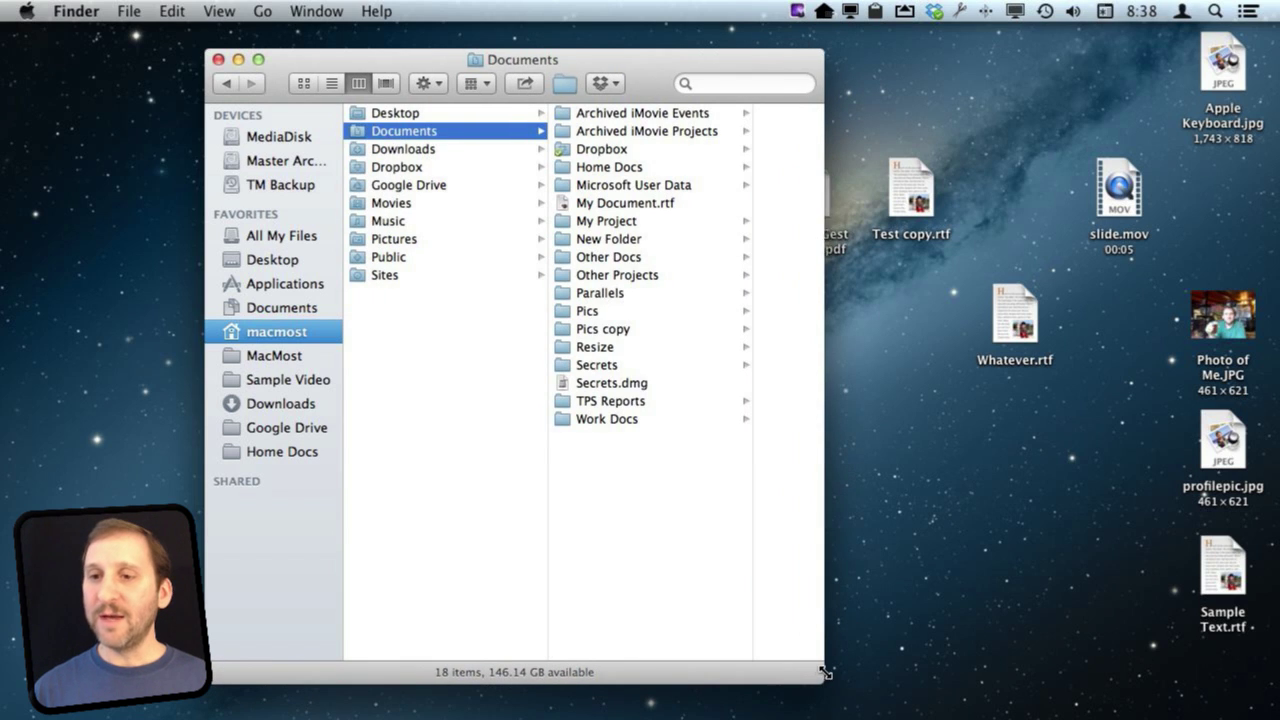
pyautogui.click(406, 242)
pyautogui.click(396, 117)
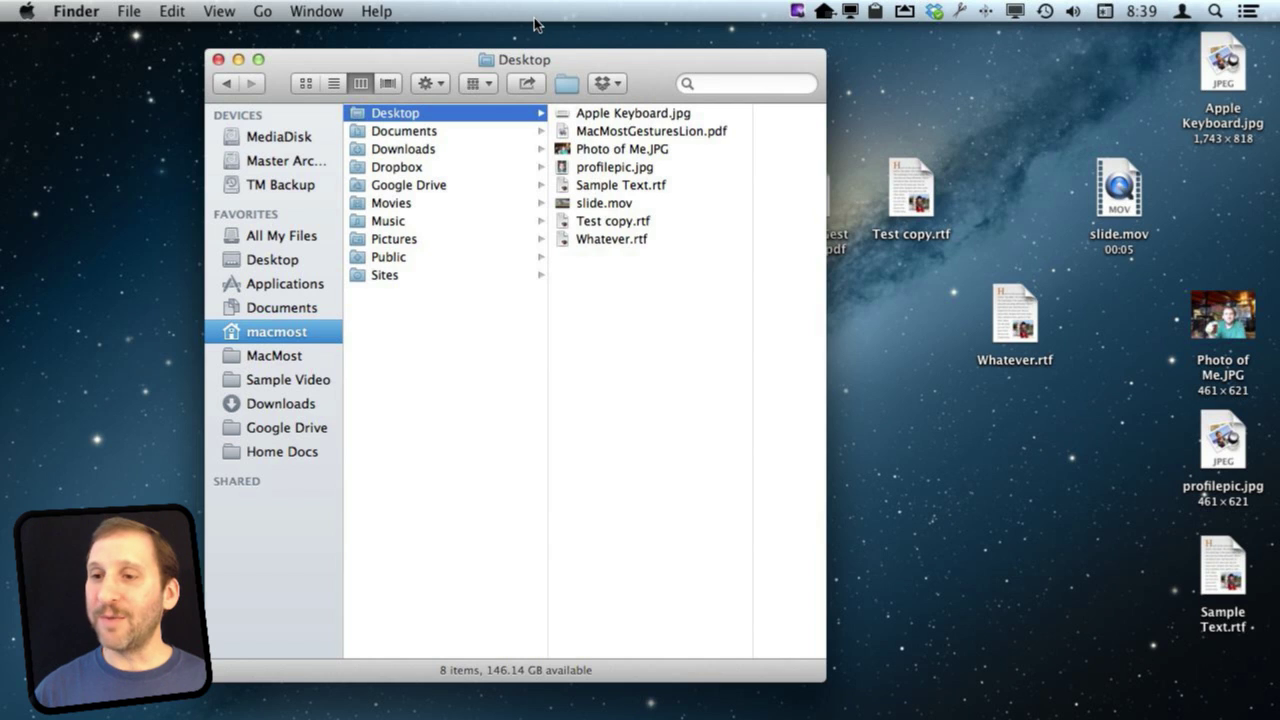
# Step: Move the Finder window clear of the desktop icons and compare the Desktop folder in list, icon, column and Cover Flow views, ending in column view
pyautogui.moveTo(674, 63); pyautogui.dragTo(477, 70)
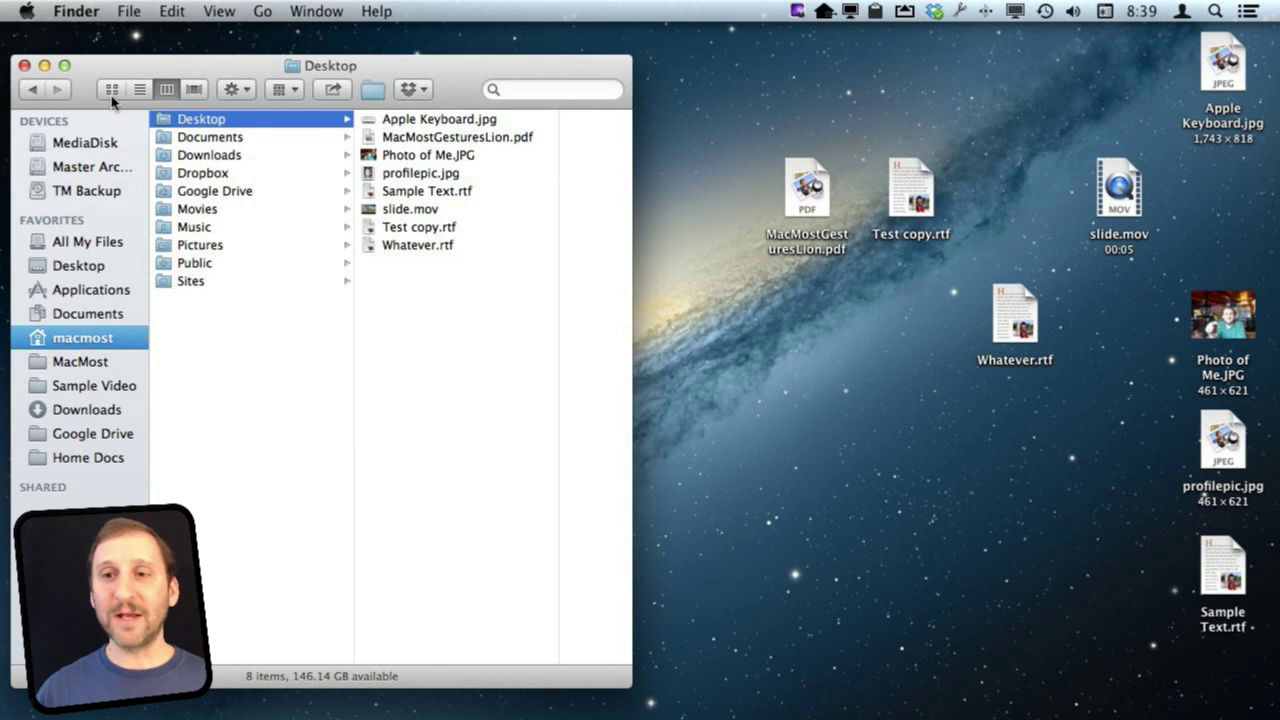
pyautogui.click(146, 92)
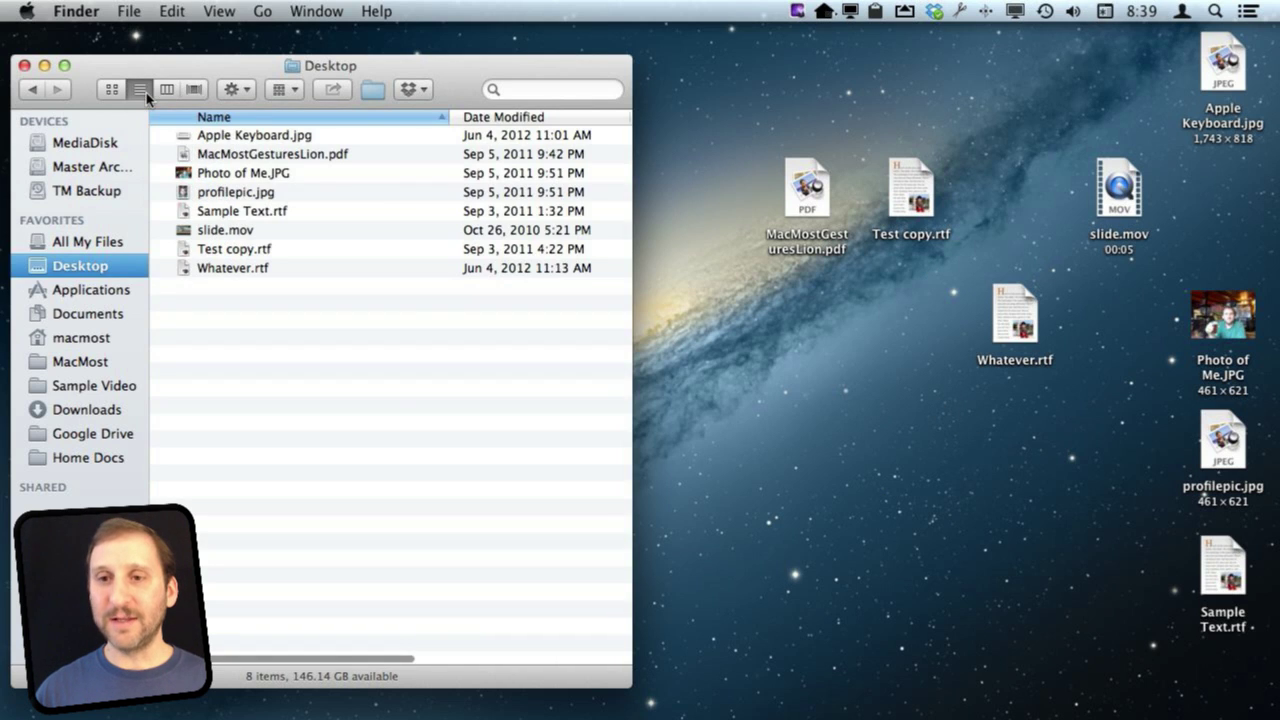
pyautogui.click(111, 89)
pyautogui.click(140, 88)
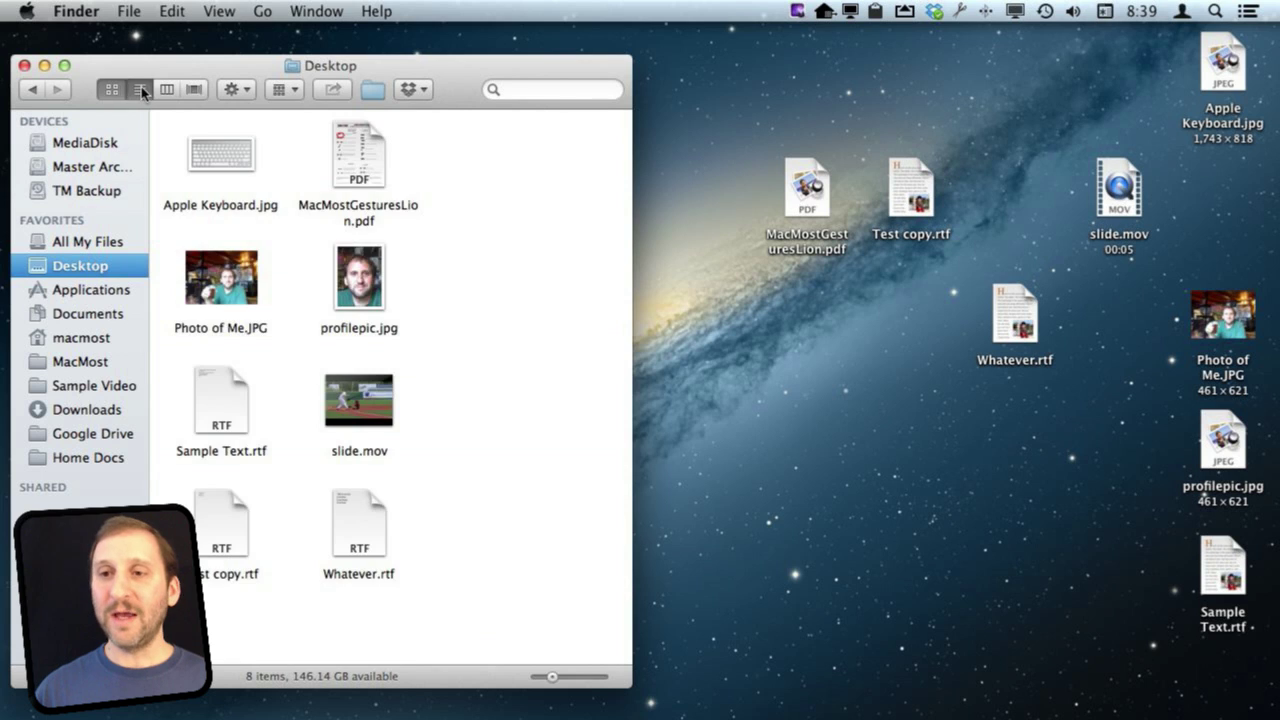
pyautogui.click(169, 89)
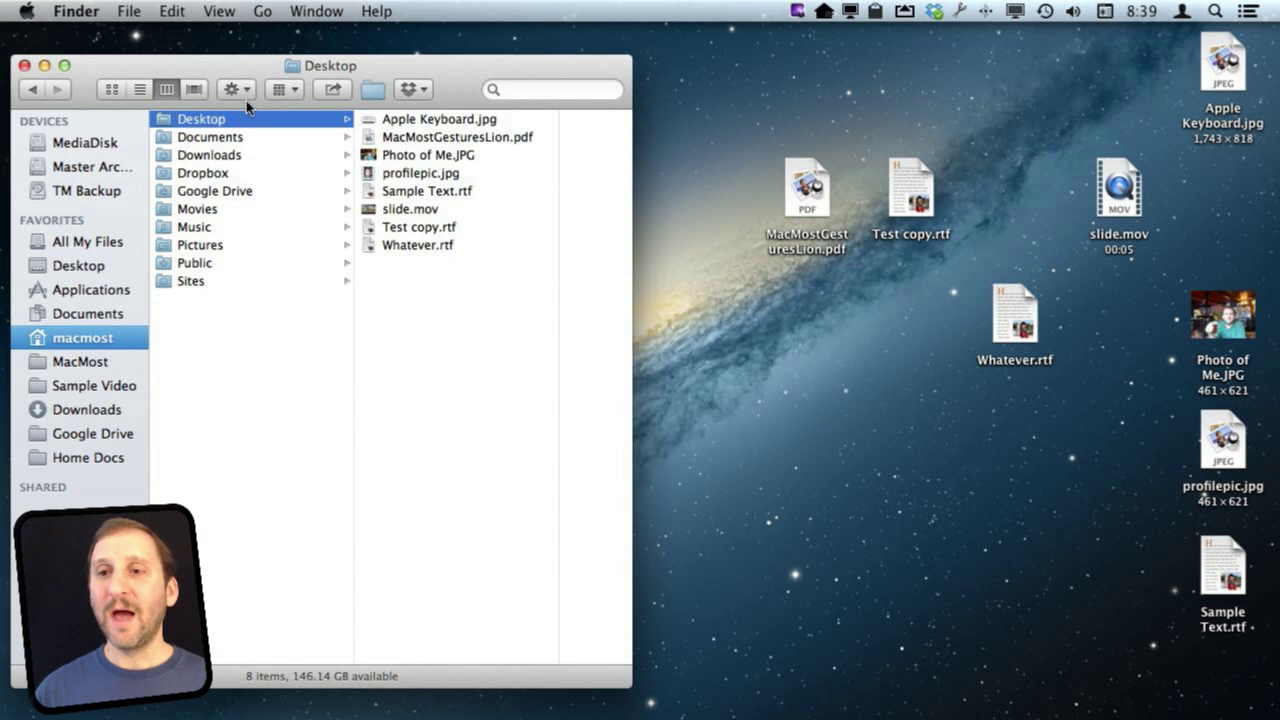
pyautogui.click(196, 90)
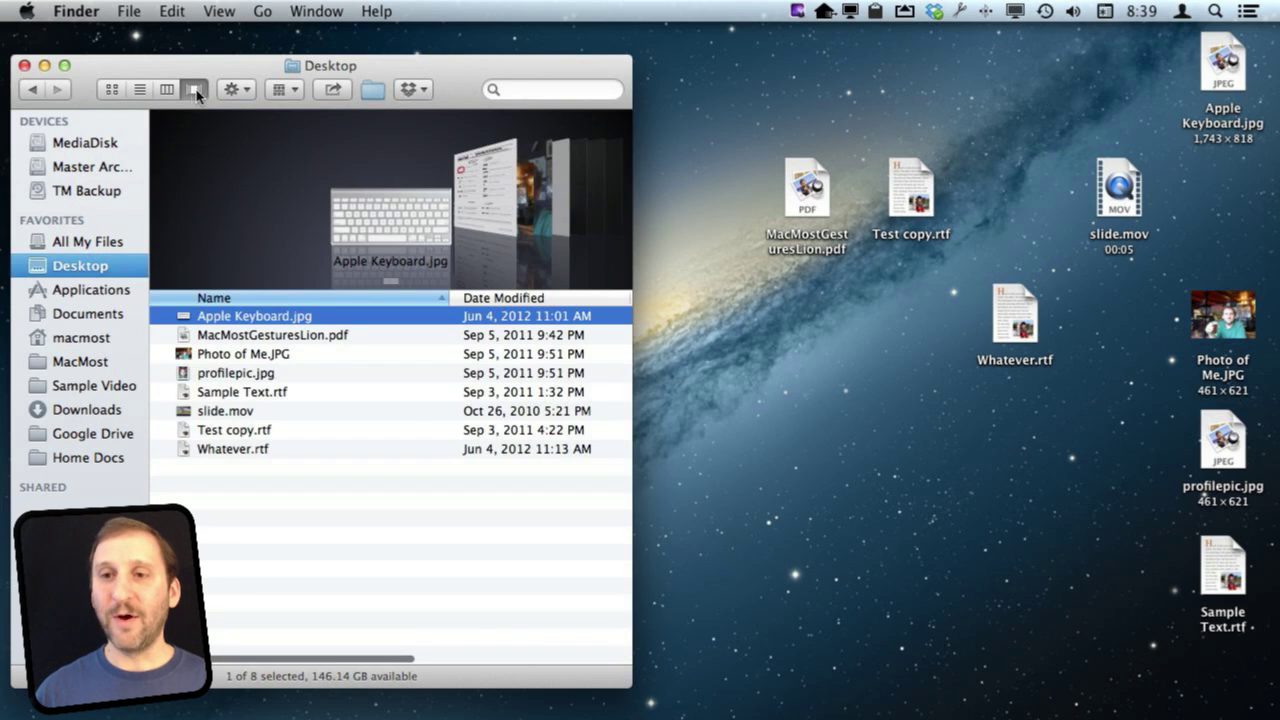
pyautogui.click(166, 91)
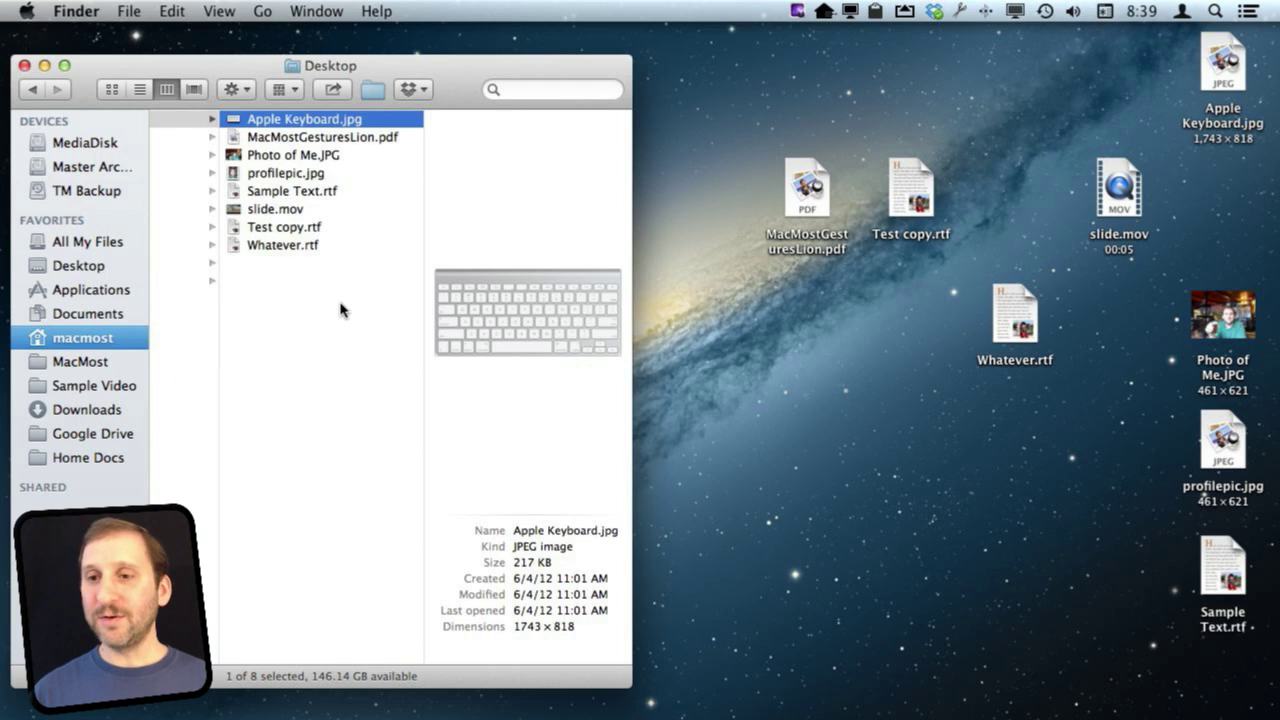
# Step: Preview profilepic.jpg and Apple Keyboard.jpg in column view, and widen the Finder window to enlarge the preview
pyautogui.click(300, 175)
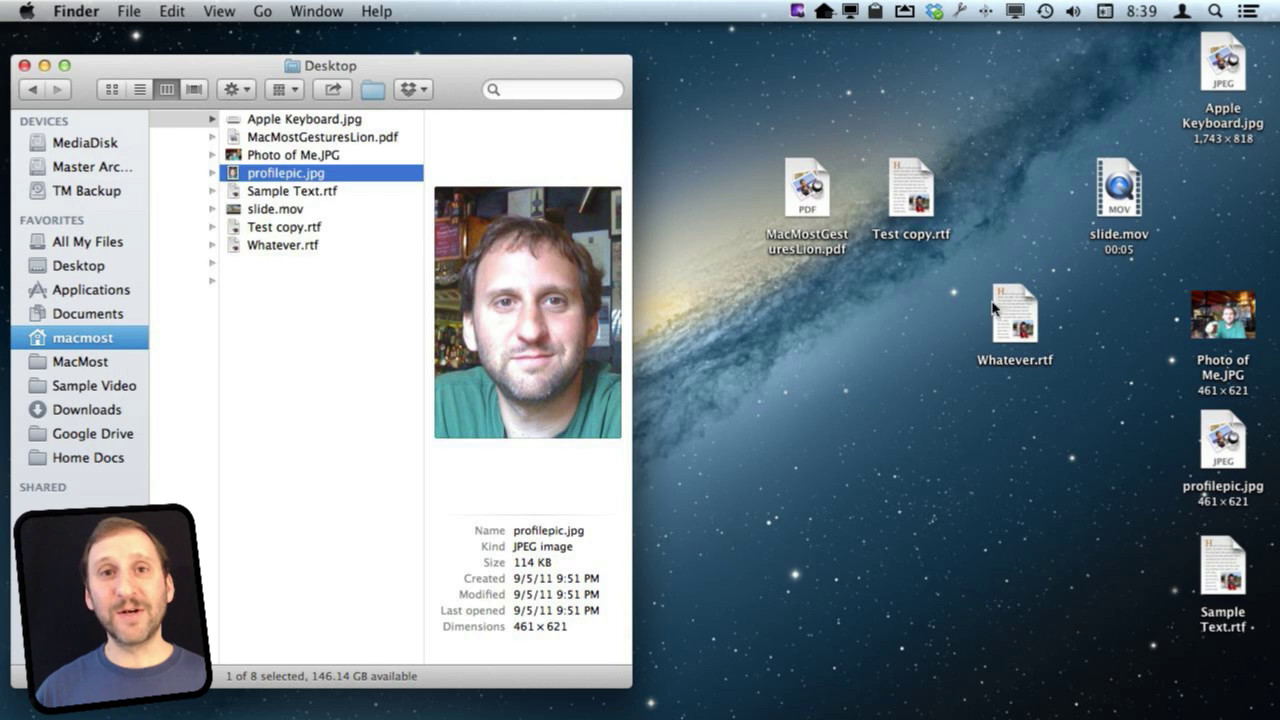
pyautogui.click(140, 89)
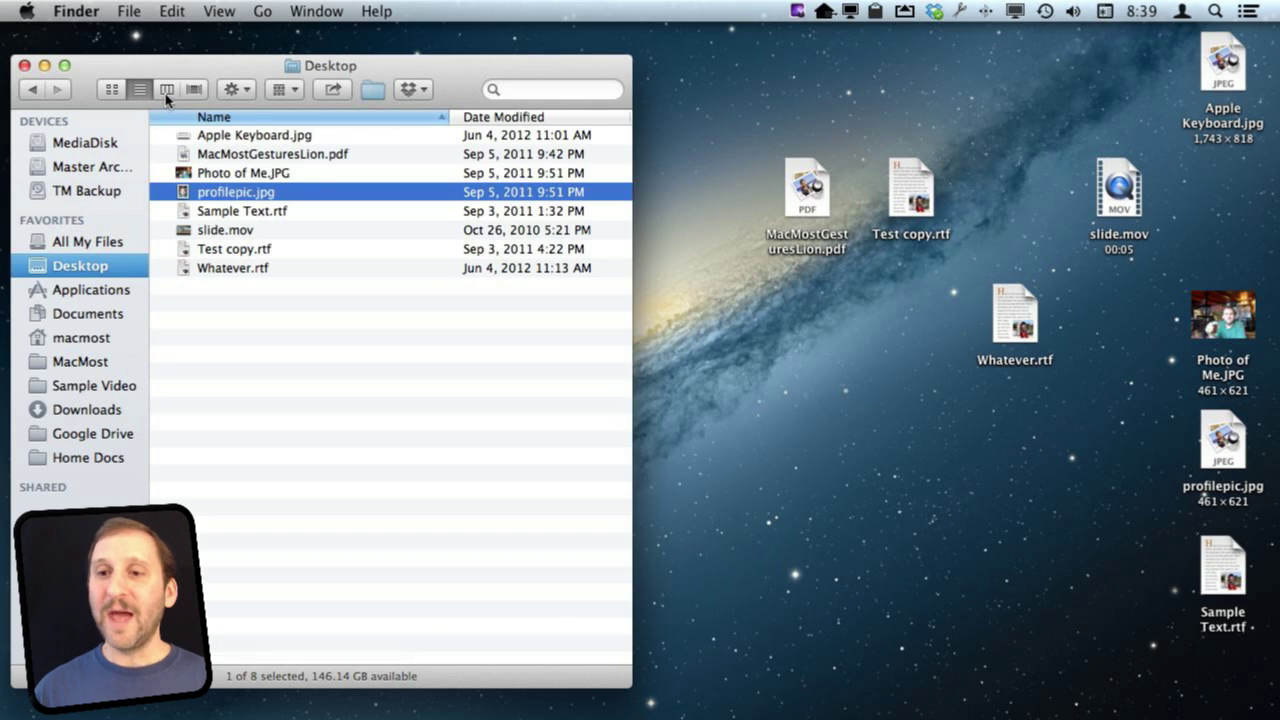
pyautogui.click(167, 93)
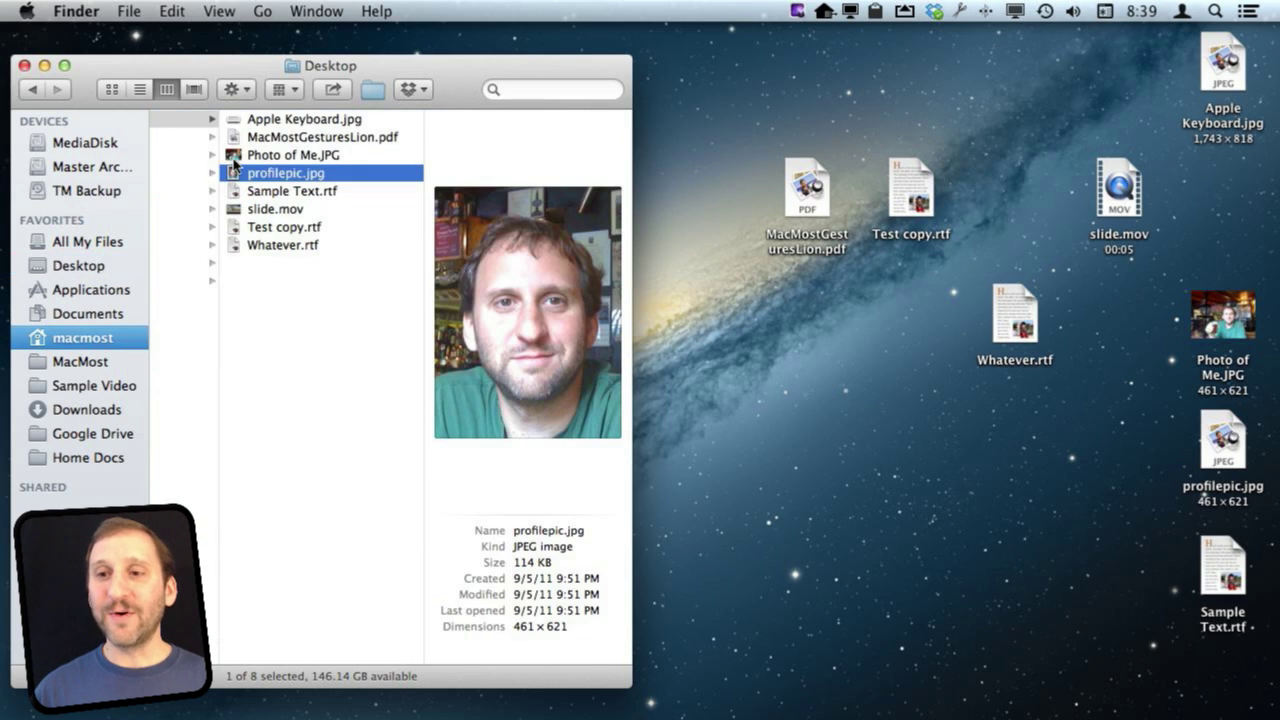
pyautogui.click(272, 120)
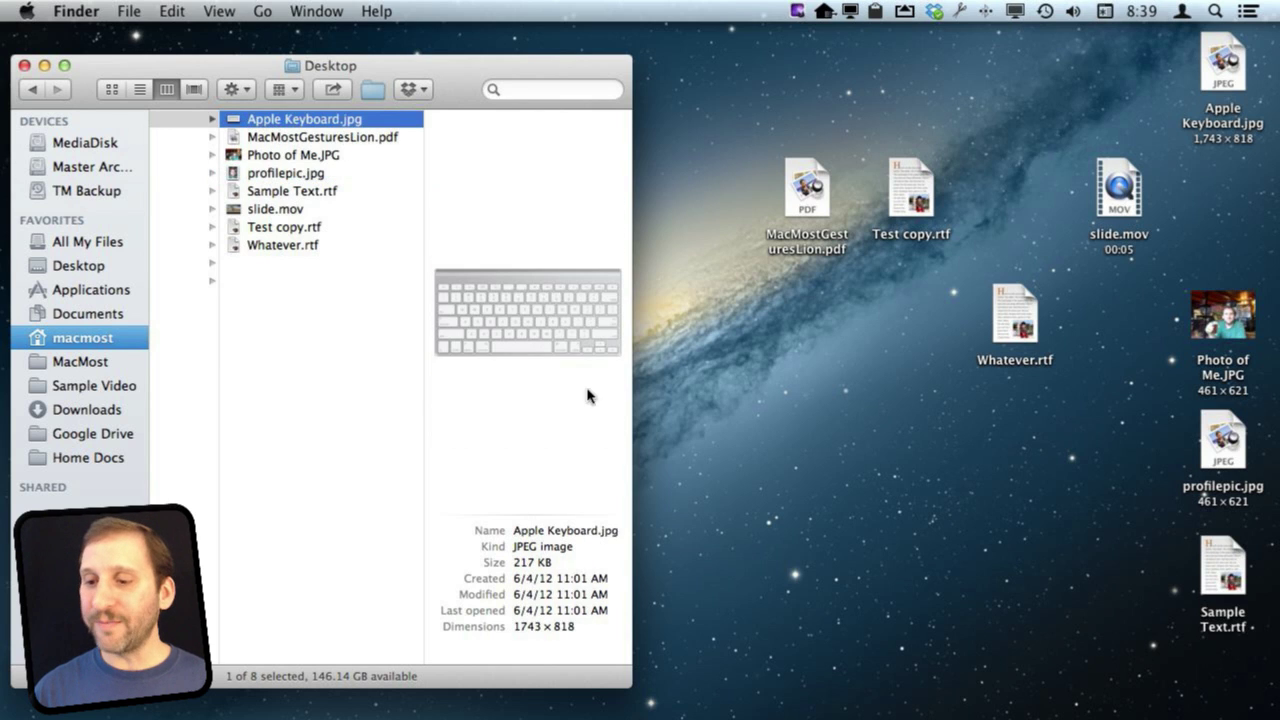
pyautogui.moveTo(628, 684); pyautogui.dragTo(866, 680)
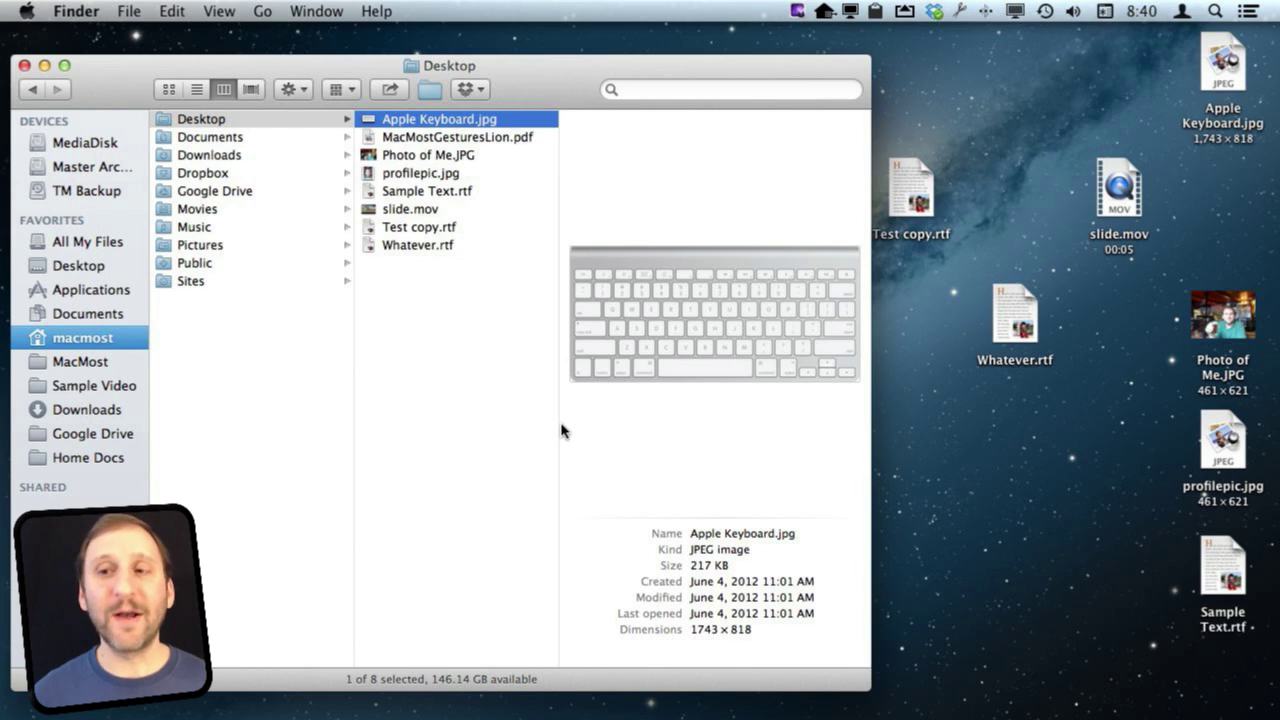
# Step: Browse the home folder's Documents and Desktop folders, then open Other Docs inside Documents
pyautogui.click(215, 140)
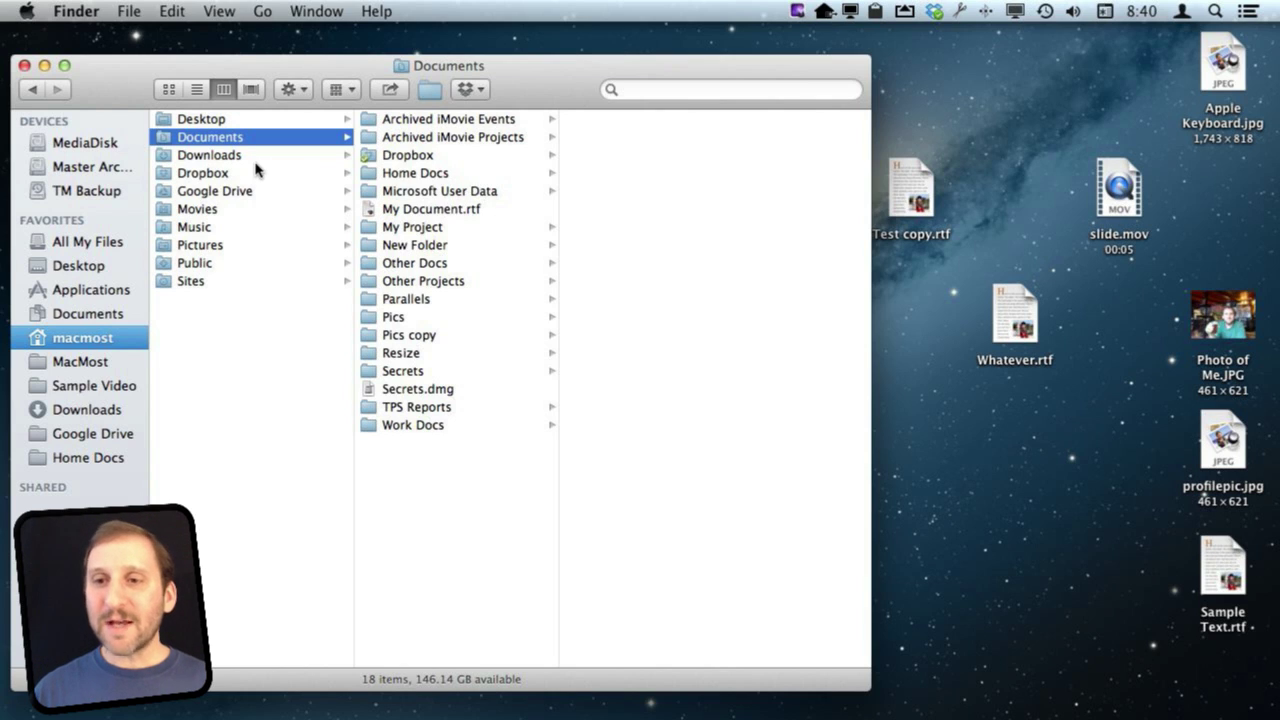
pyautogui.click(213, 122)
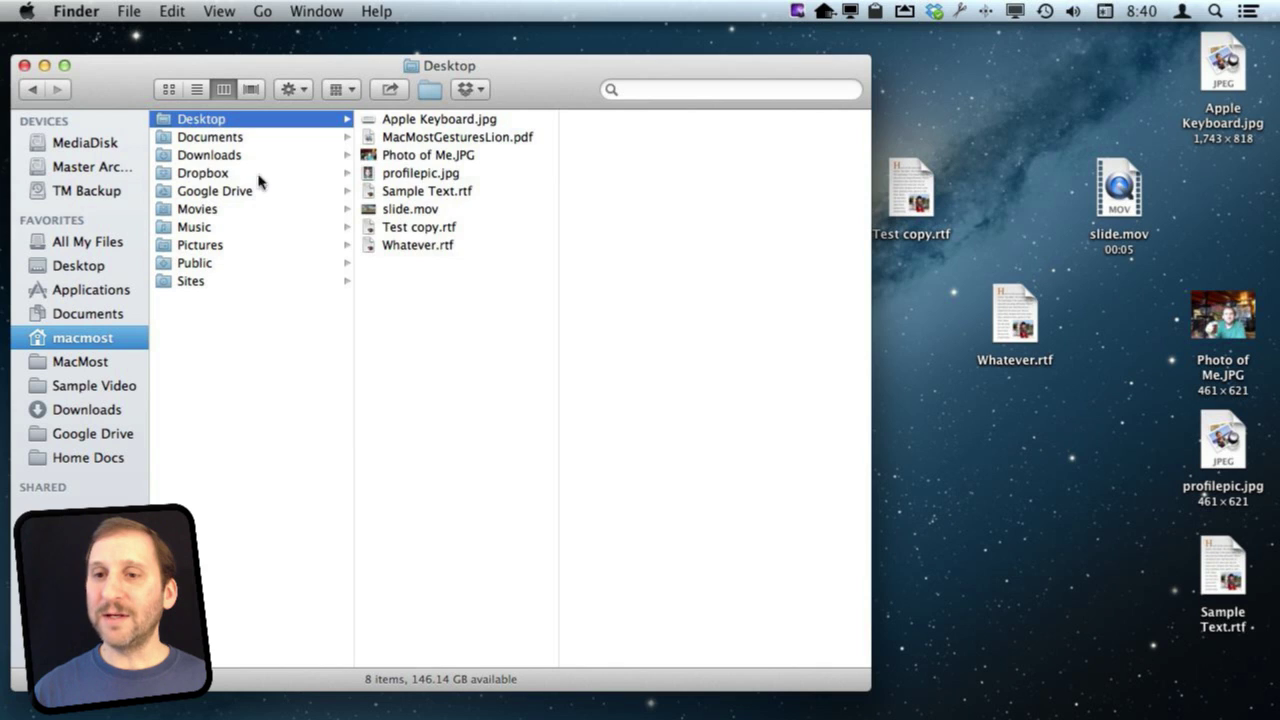
pyautogui.click(208, 155)
pyautogui.click(227, 139)
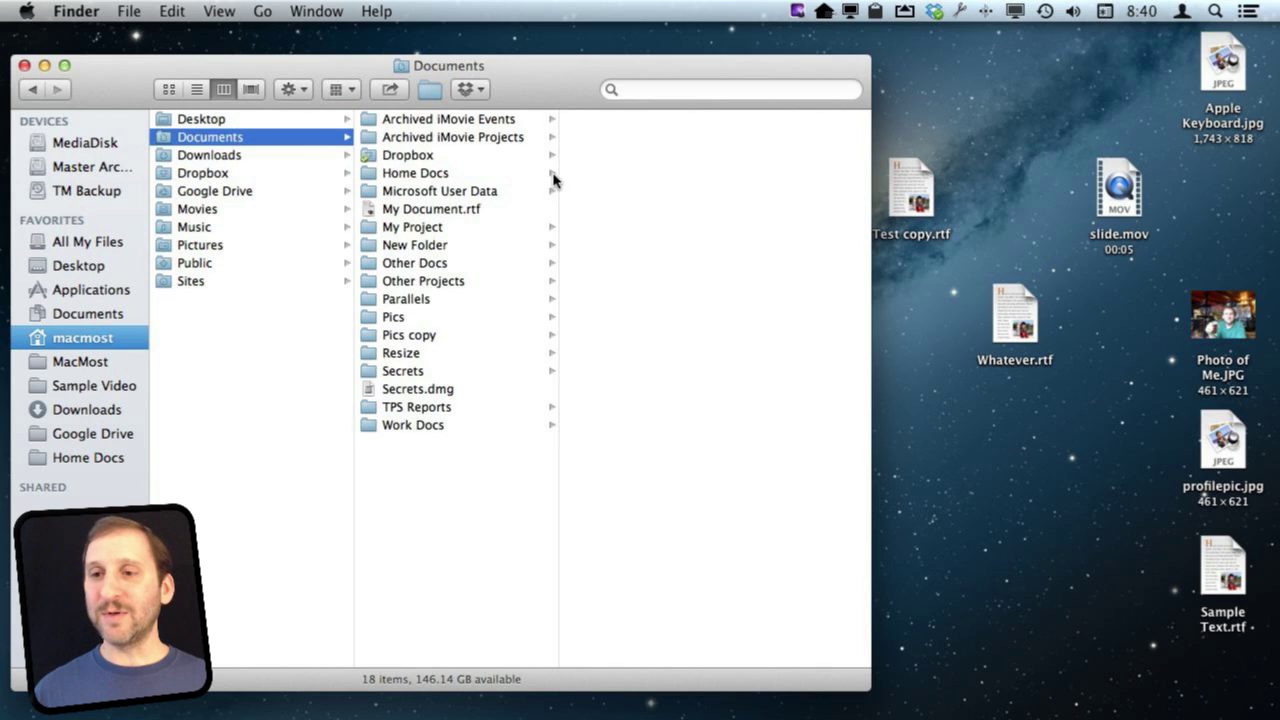
pyautogui.click(432, 261)
# Step: Move Test copy.rtf, Whatever.rtf, slide.mov, Apple Keyboard.jpg, Photo of Me.JPG, profilepic.jpg and Sample Text.rtf from the desktop into the Other Docs folder
pyautogui.moveTo(935, 211); pyautogui.dragTo(680, 205)
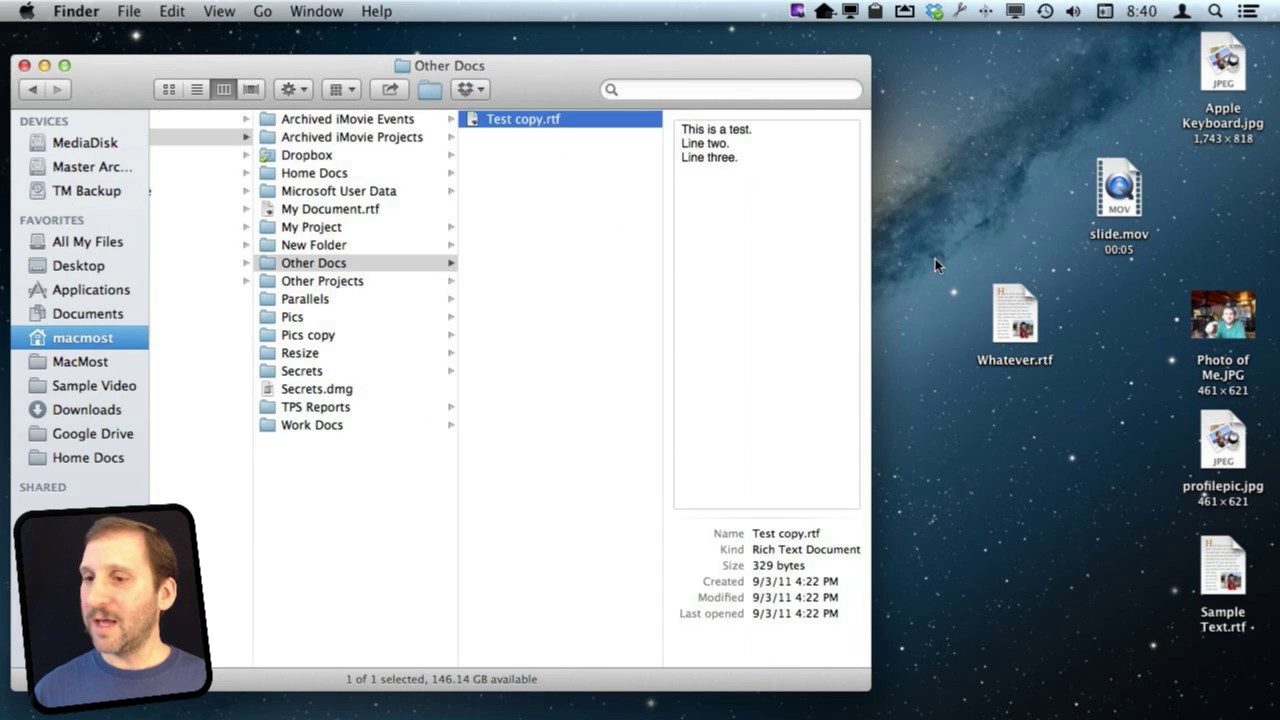
pyautogui.moveTo(1015, 315); pyautogui.dragTo(600, 240)
pyautogui.moveTo(1115, 195); pyautogui.dragTo(590, 295)
pyautogui.moveTo(1240, 83); pyautogui.dragTo(745, 262)
pyautogui.moveTo(1051, 275); pyautogui.dragTo(1244, 628)
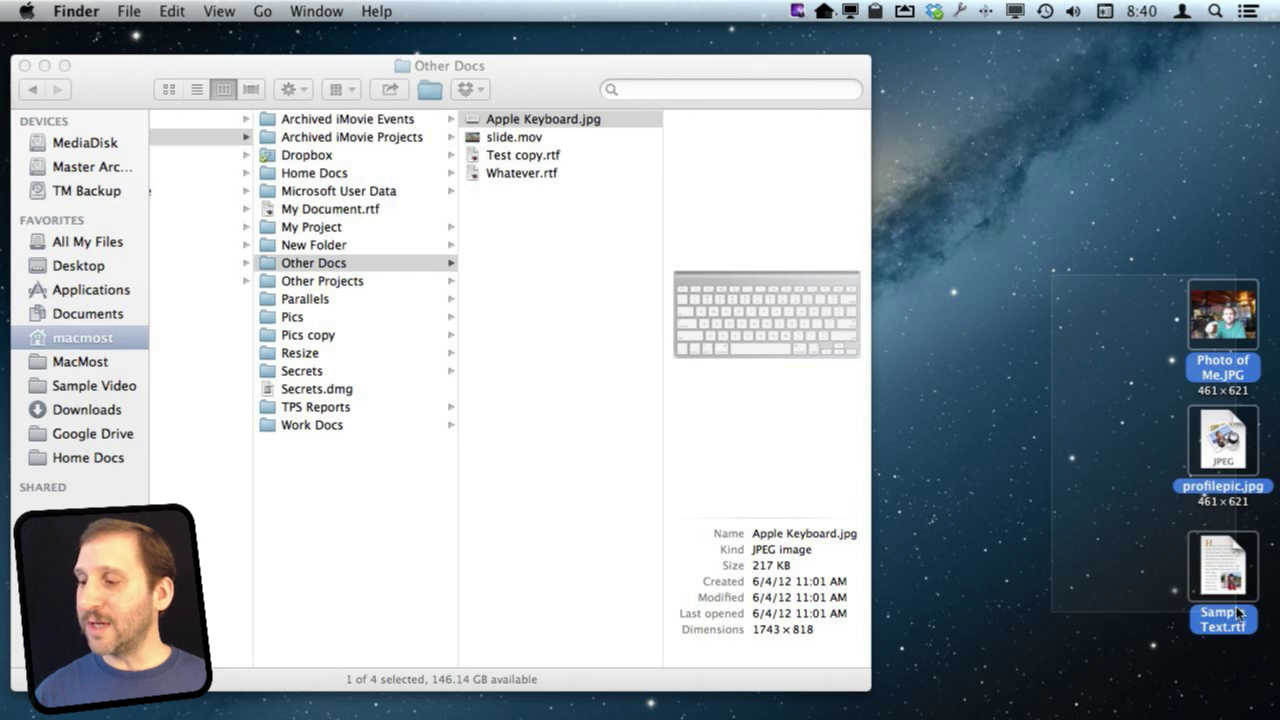
pyautogui.moveTo(1234, 566); pyautogui.dragTo(558, 447)
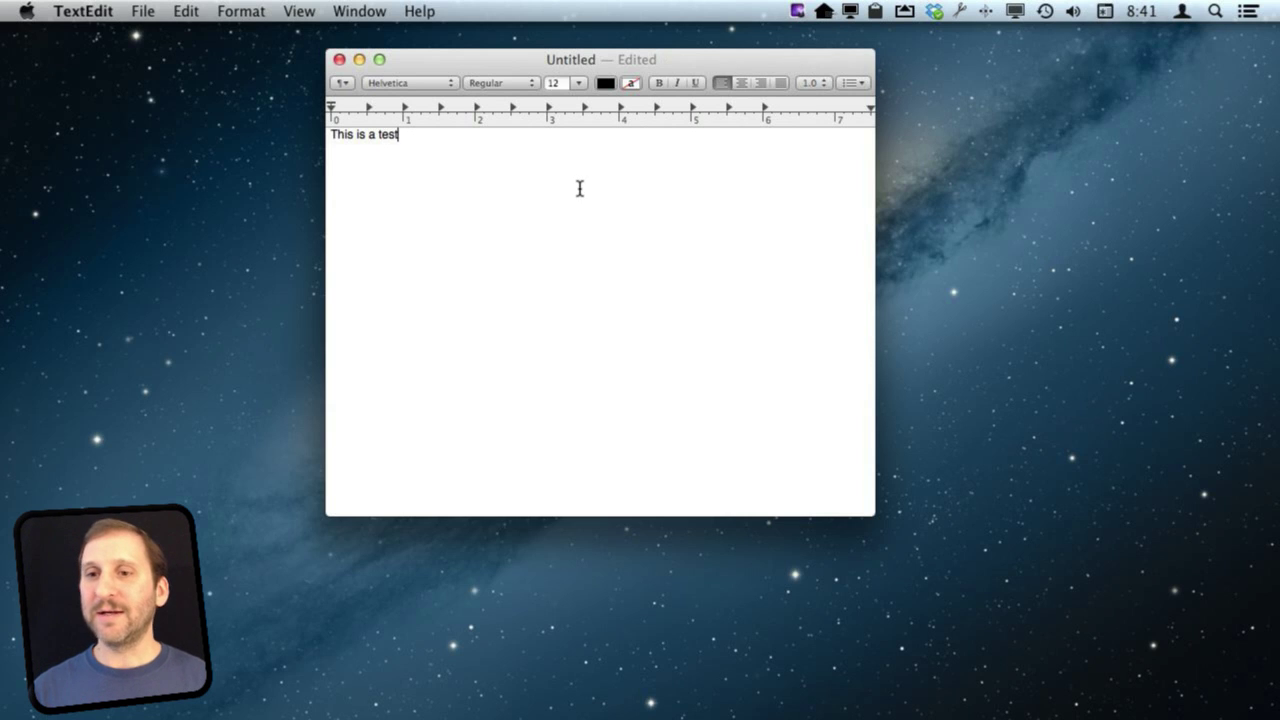
# Step: Save the new TextEdit document to the Desktop folder as Untitled.rtf in Rich Text Document format
pyautogui.press('super+s')
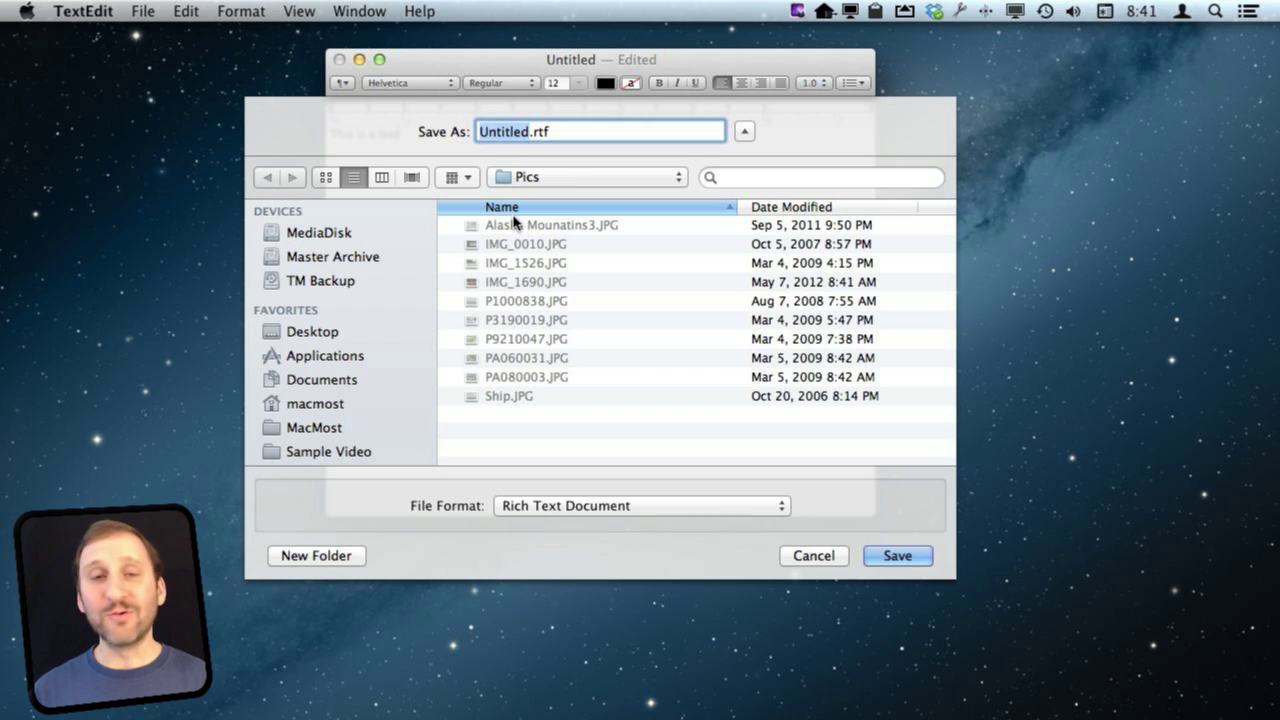
pyautogui.press('super+shift+d')
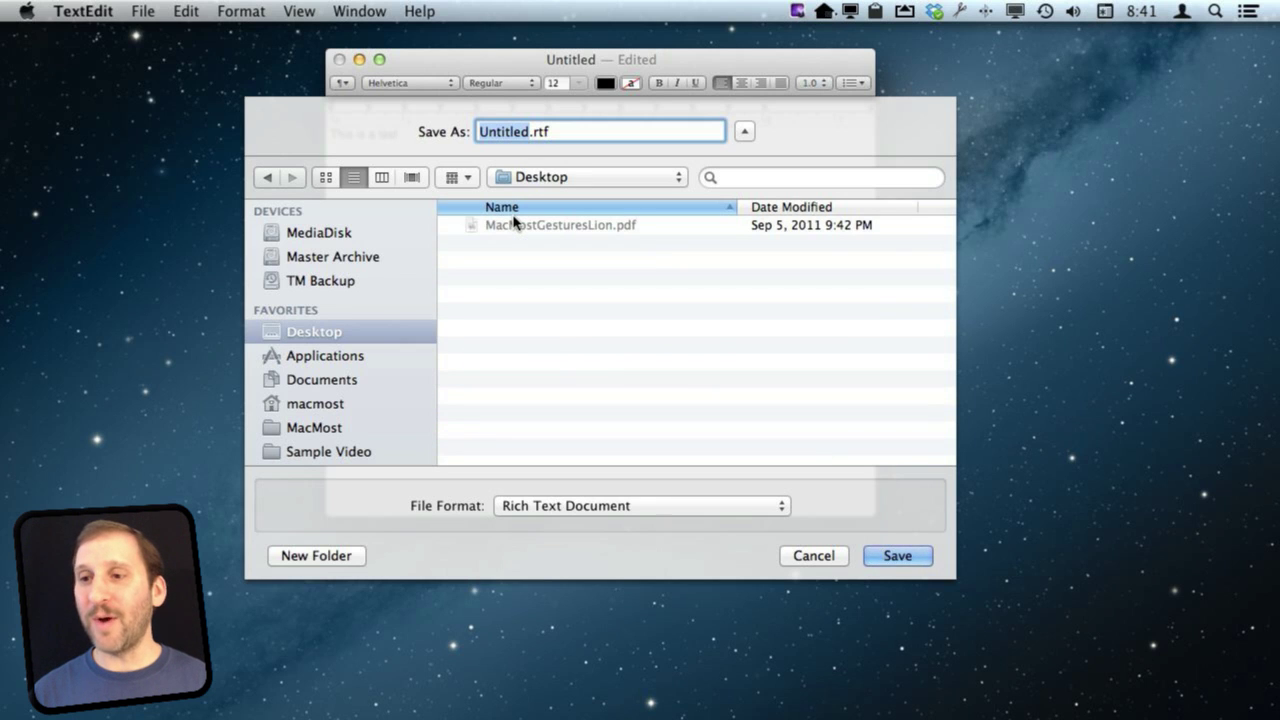
pyautogui.click(897, 556)
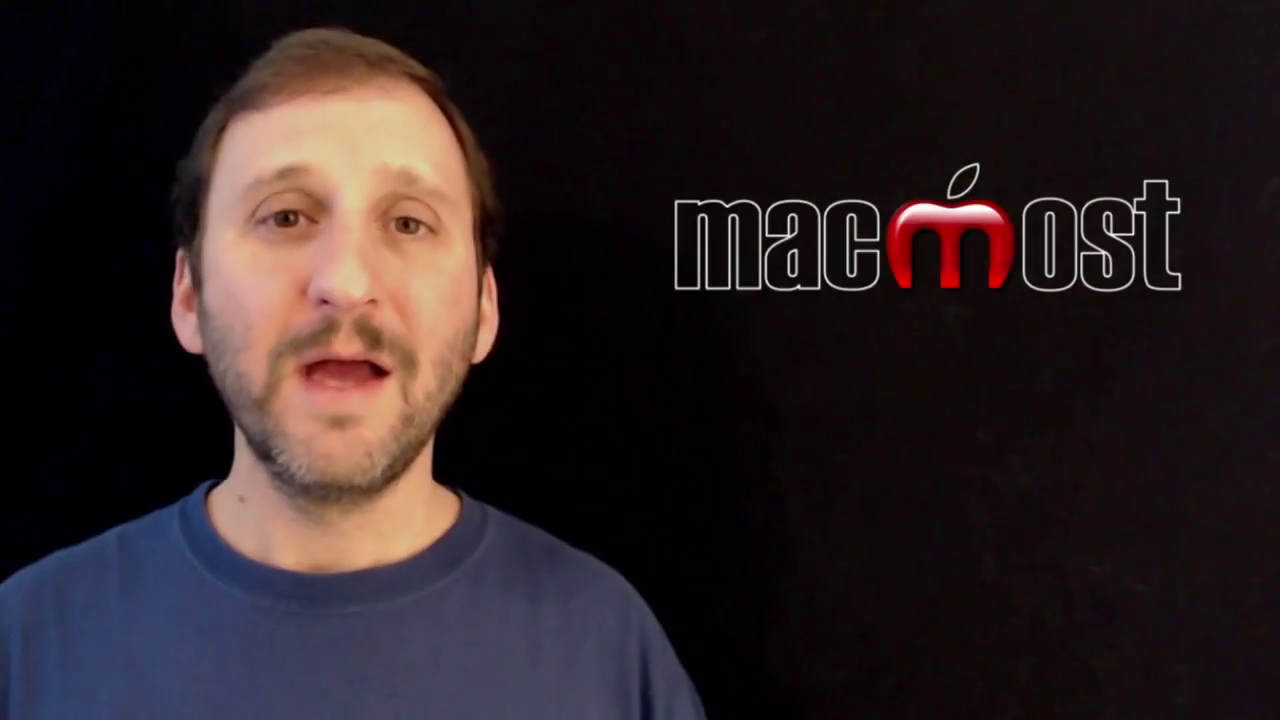